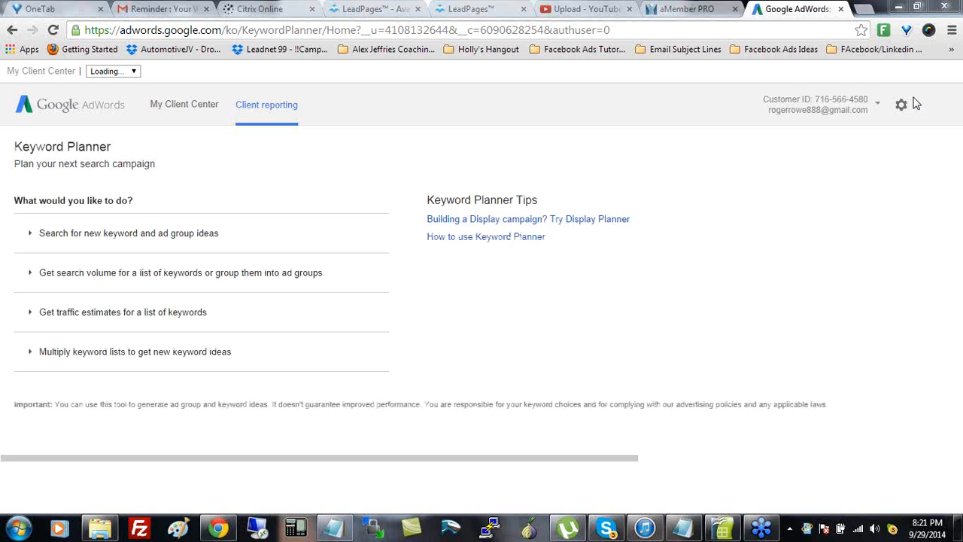
Search for new keyword and ad group ideas for the product or service "new smart phone iphone"
click(158, 238)
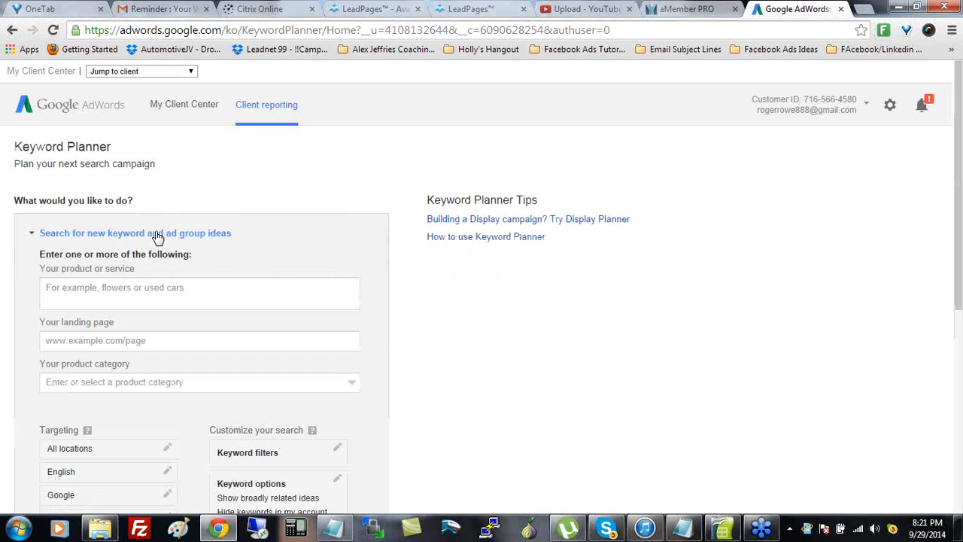
click(152, 298)
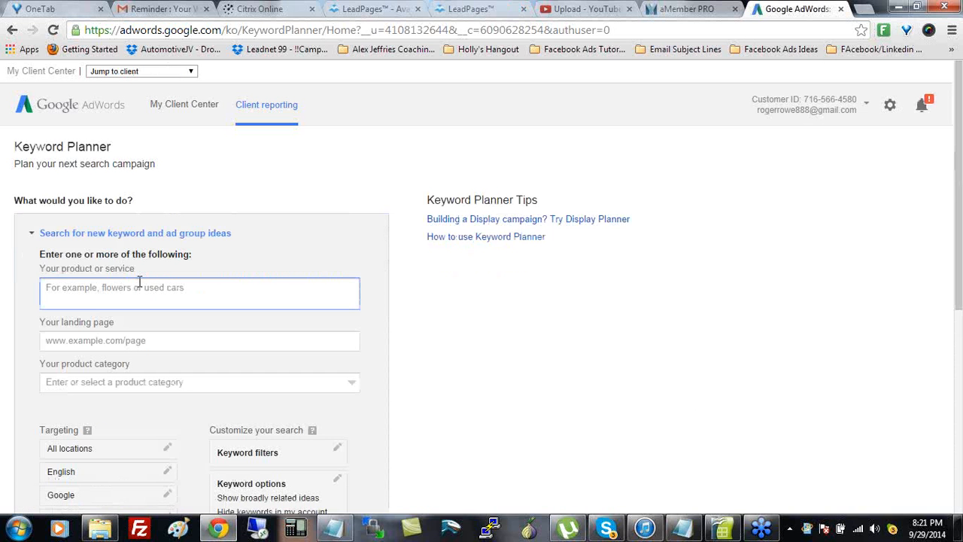
text(")
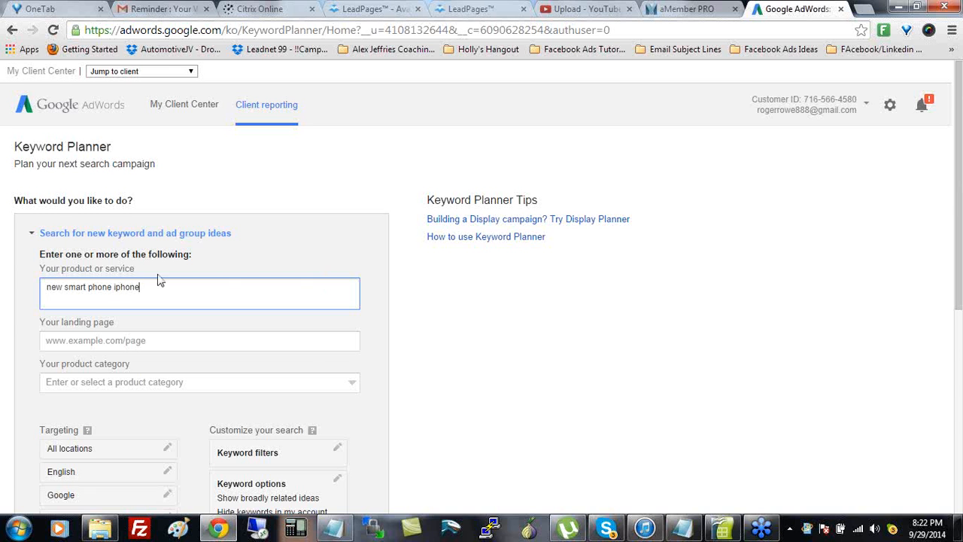
scroll(305, 289, down, 3)
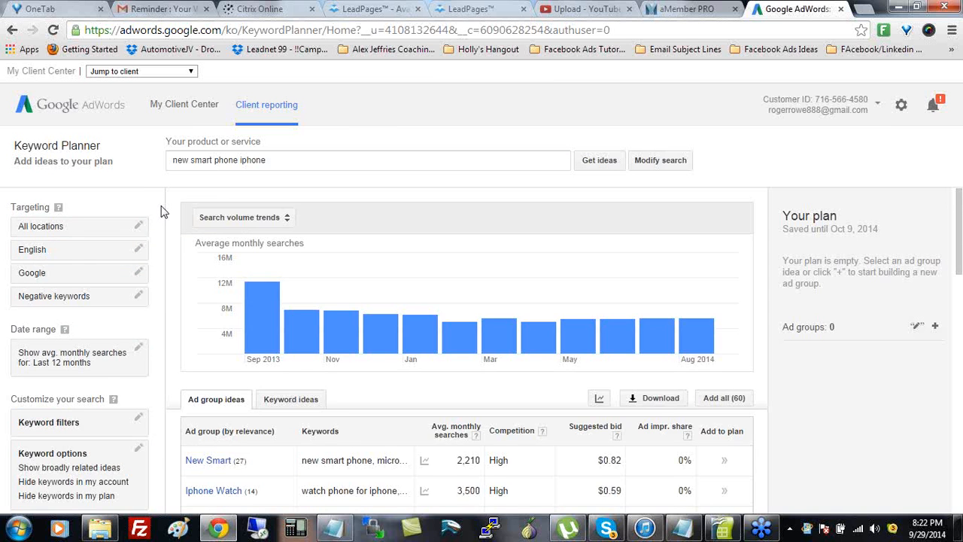
Review the ad group ideas and their average monthly searches, focusing on the search volume of the 5c Buy group
scroll(160, 212, down, 1)
scroll(160, 212, down, 2)
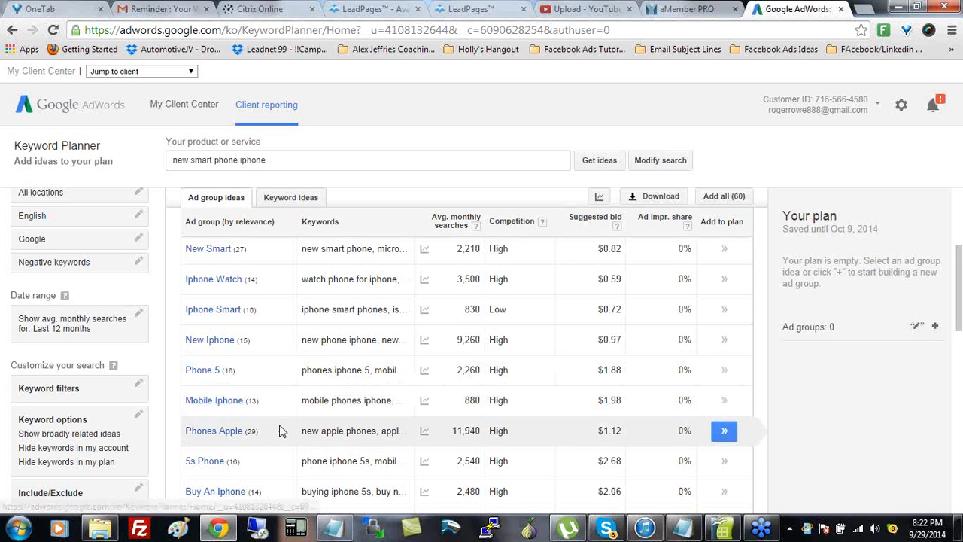
scroll(279, 431, down, 1)
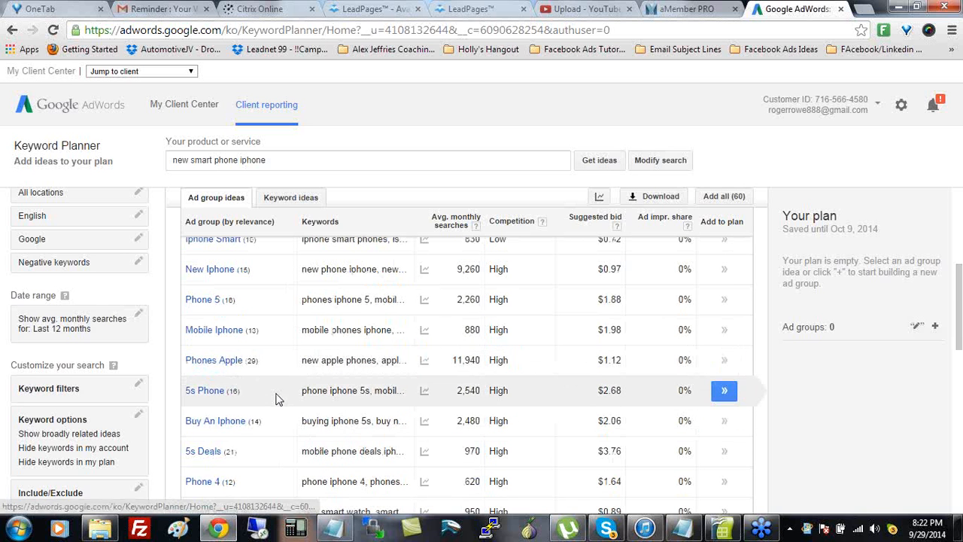
scroll(276, 399, down, 1)
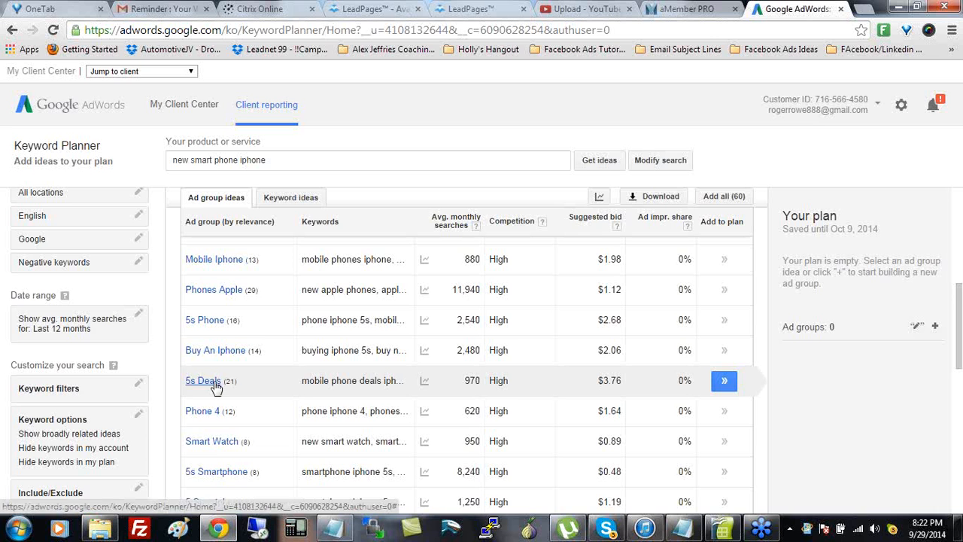
scroll(279, 388, down, 1)
scroll(279, 388, down, 1)
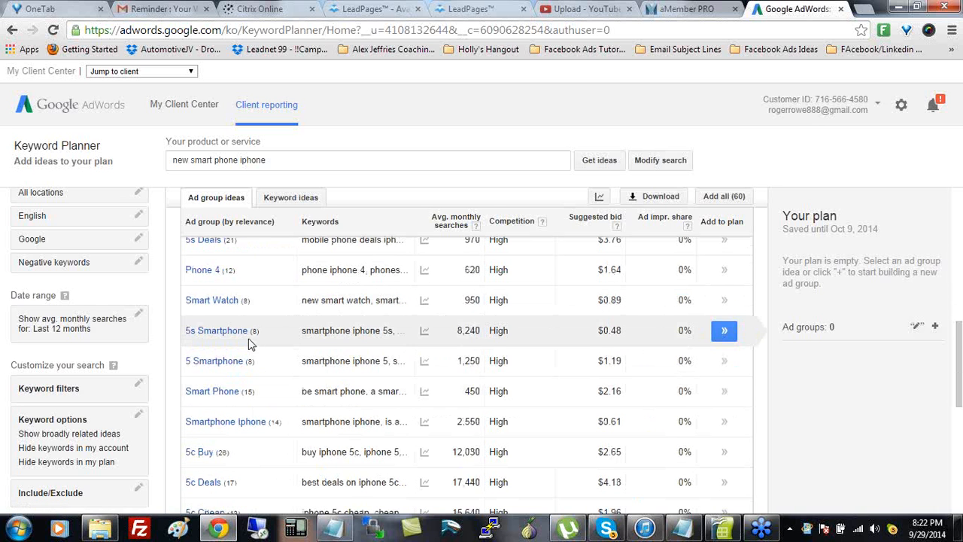
scroll(299, 363, down, 1)
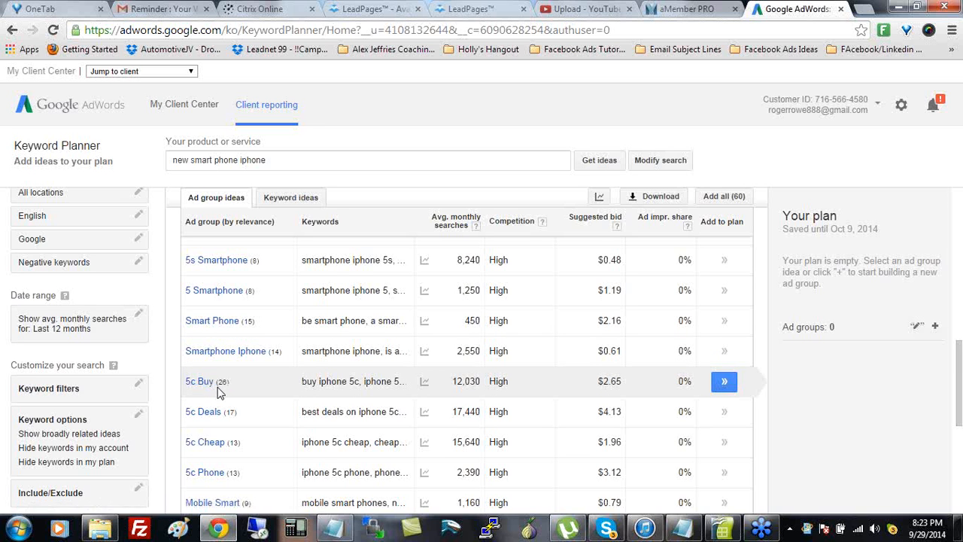
mouse_move(465, 384)
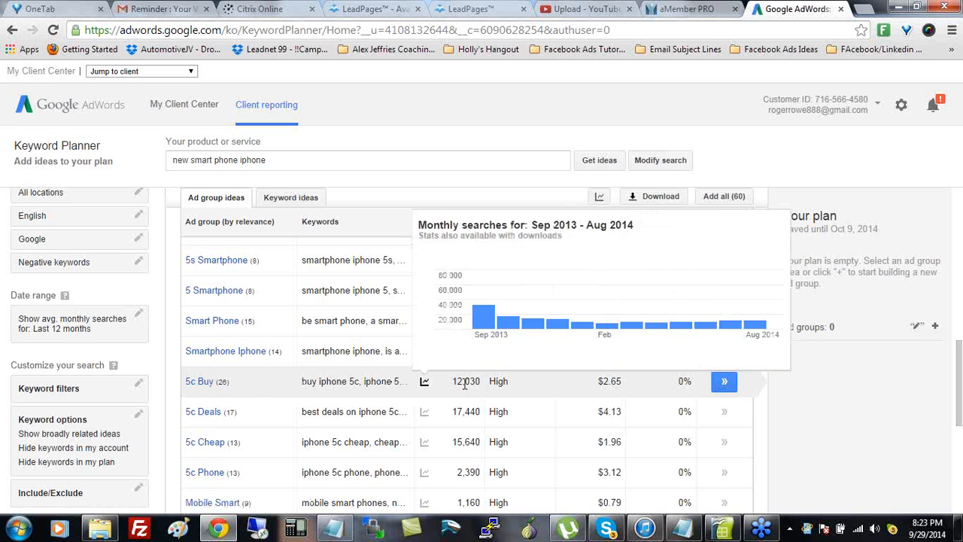
drag(452, 381, 477, 380)
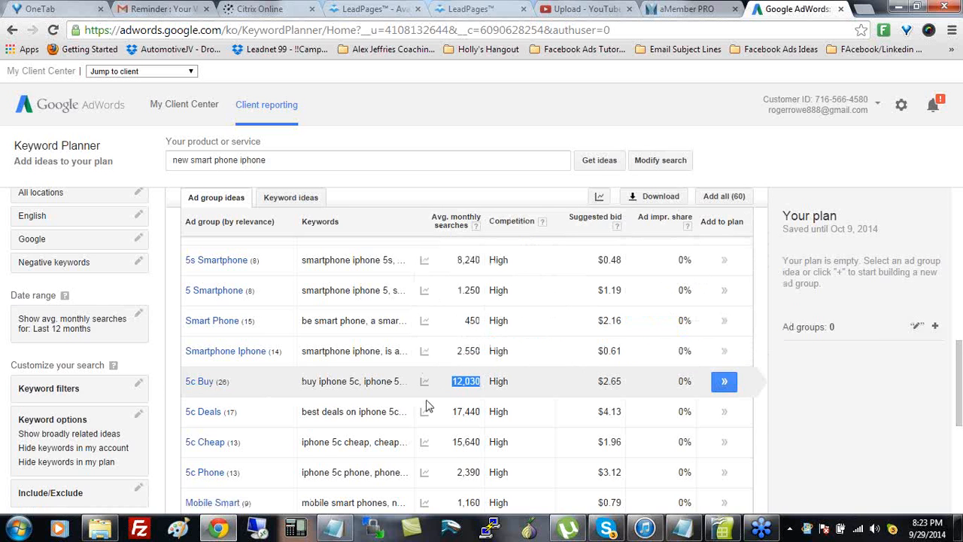
Copy the ad group name "5c Buy" and search Google for it in a new browser tab
drag(218, 382, 185, 382)
key(ctrl+c)
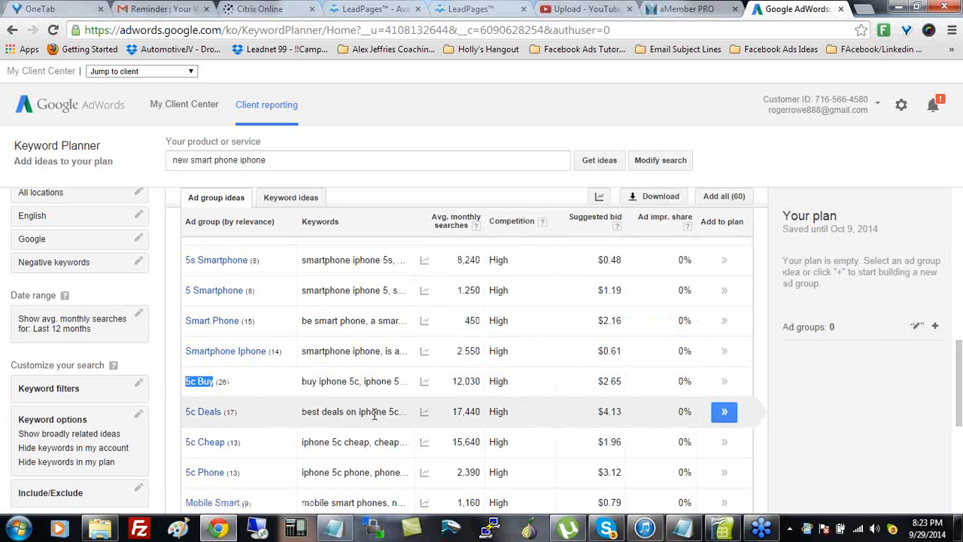
click(863, 13)
key(ctrl+v)
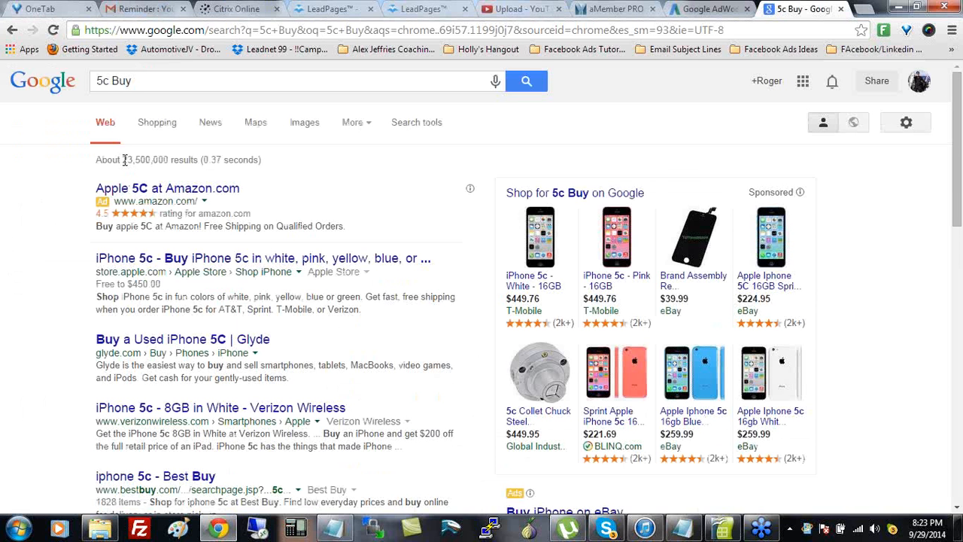
Examine the Google result count, organic listings, shopping results and ads for "5c Buy" to judge the competition
drag(123, 159, 170, 160)
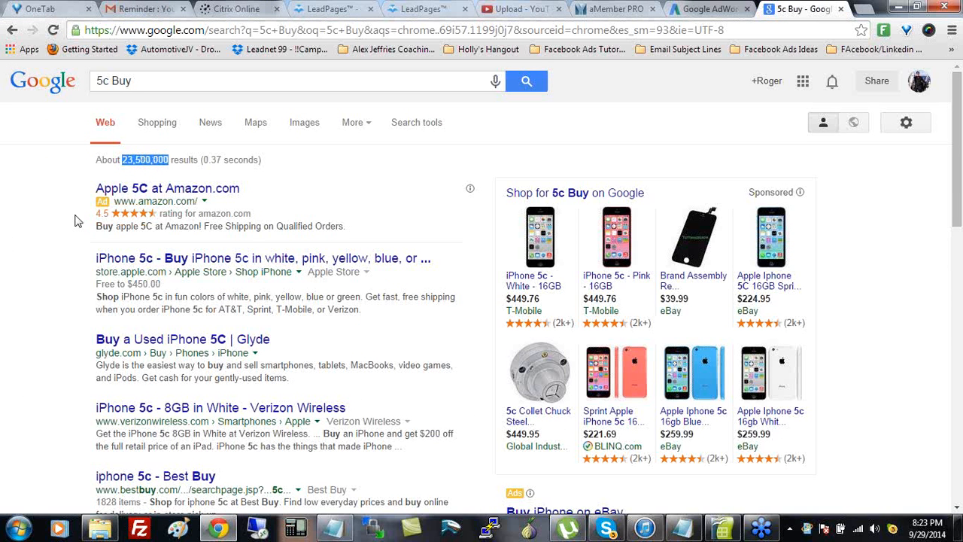
scroll(61, 262, down, 6)
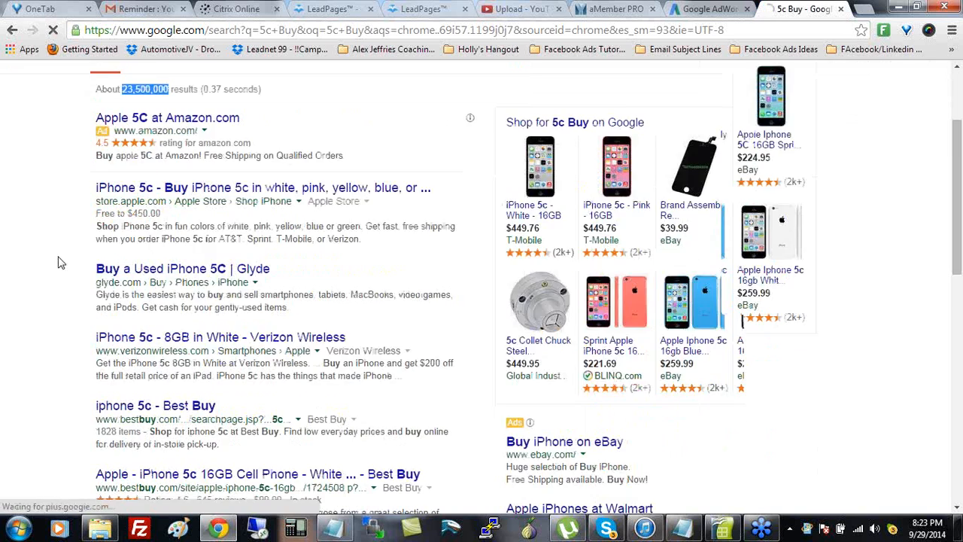
scroll(61, 262, down, 1)
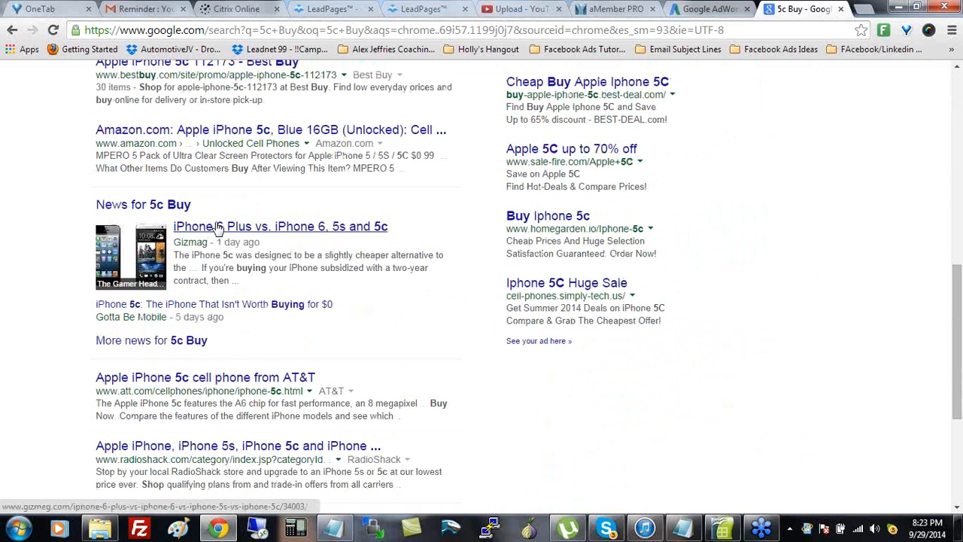
scroll(55, 297, down, 3)
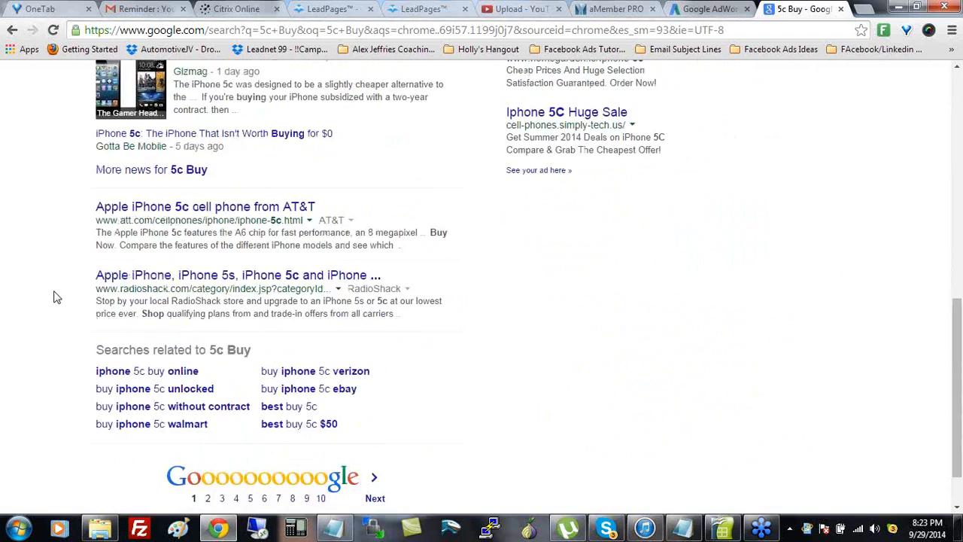
scroll(54, 297, up, 9)
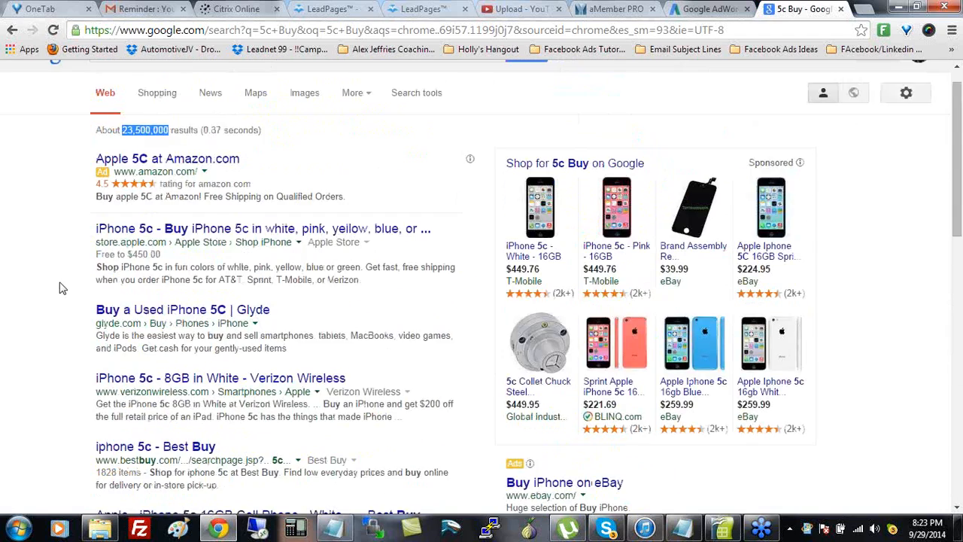
scroll(60, 287, down, 7)
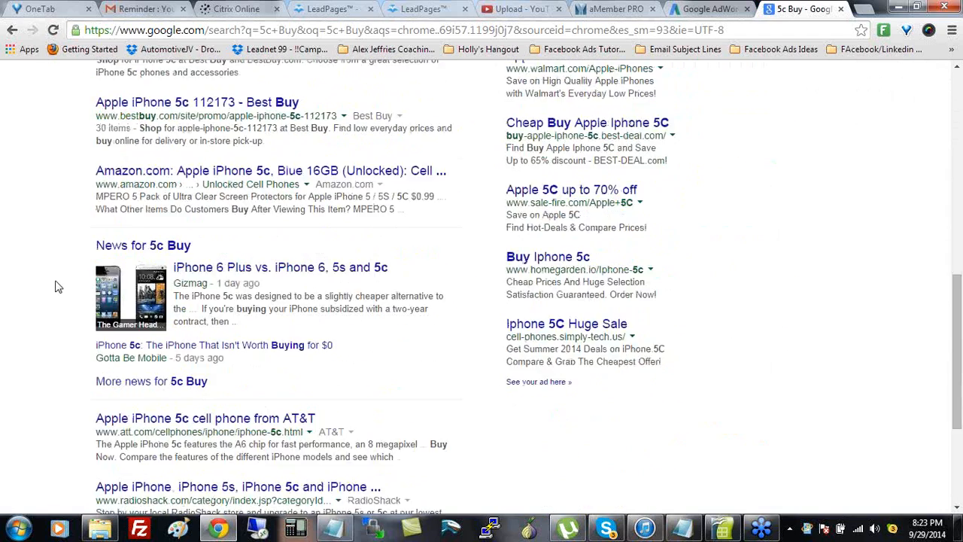
scroll(56, 286, down, 4)
scroll(53, 285, up, 10)
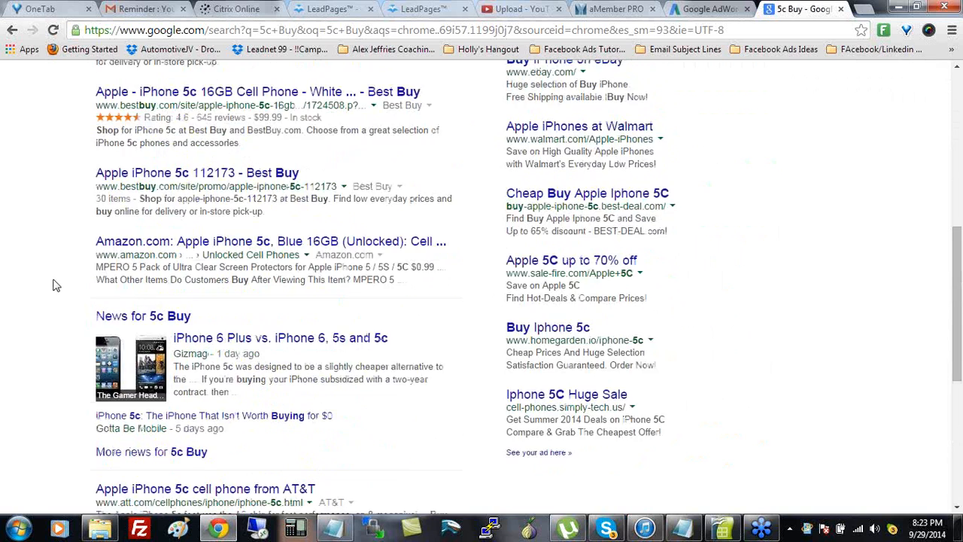
scroll(53, 285, up, 1)
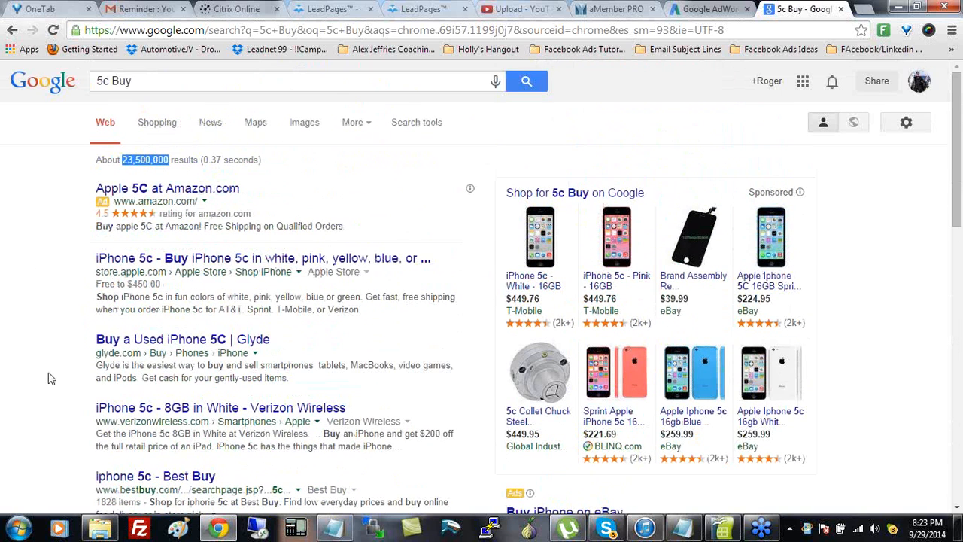
scroll(52, 380, down, 1)
scroll(52, 380, down, 1)
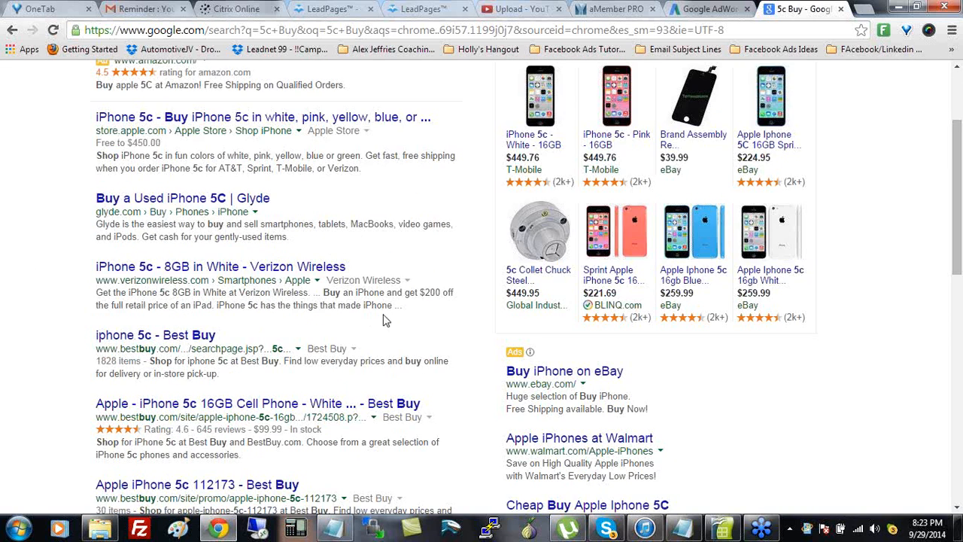
scroll(360, 360, up, 2)
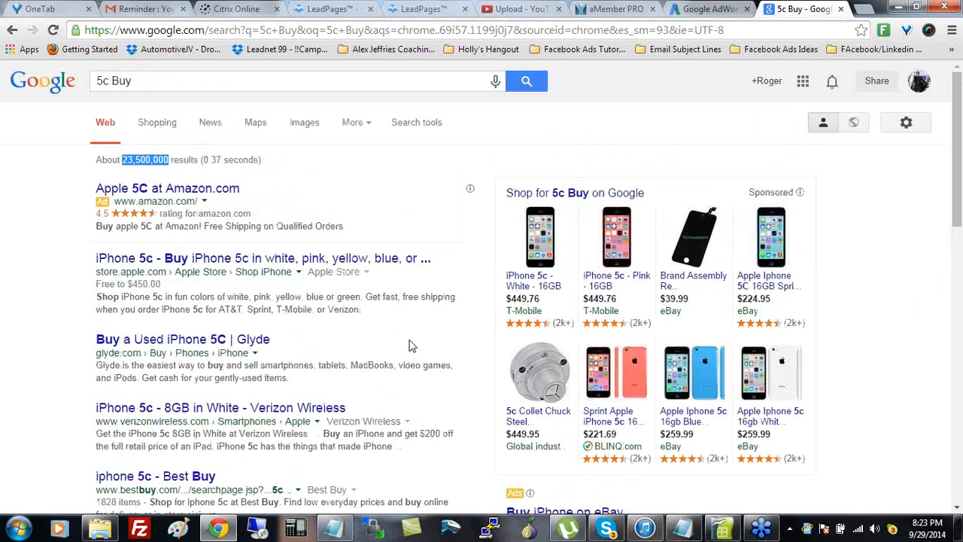
Return to the Keyword Planner results and download the ad group ideas' historical statistics in Excel CSV format
click(700, 12)
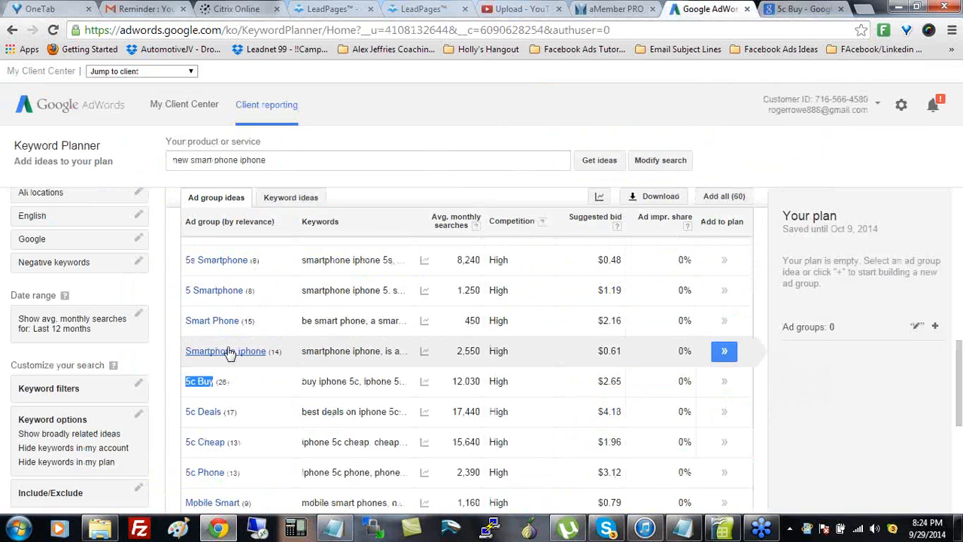
click(665, 200)
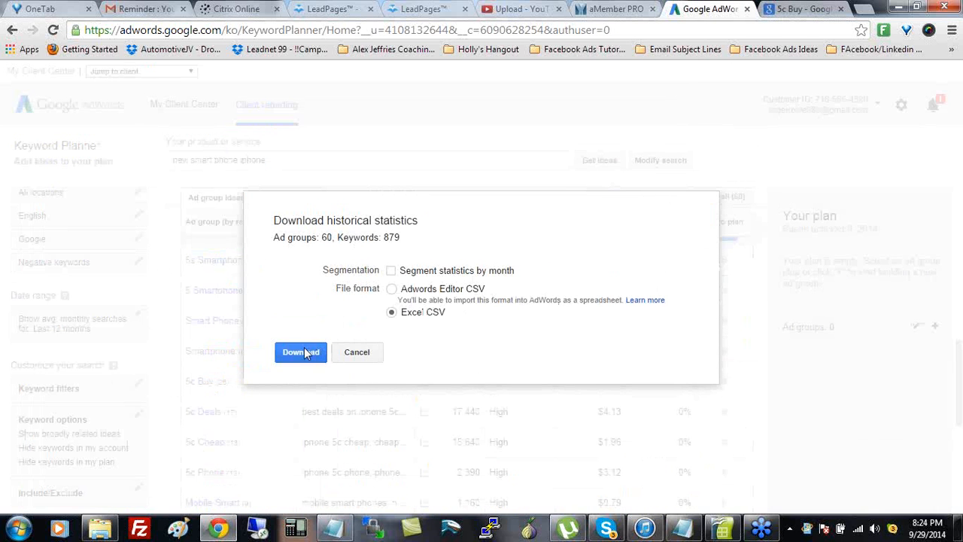
click(305, 353)
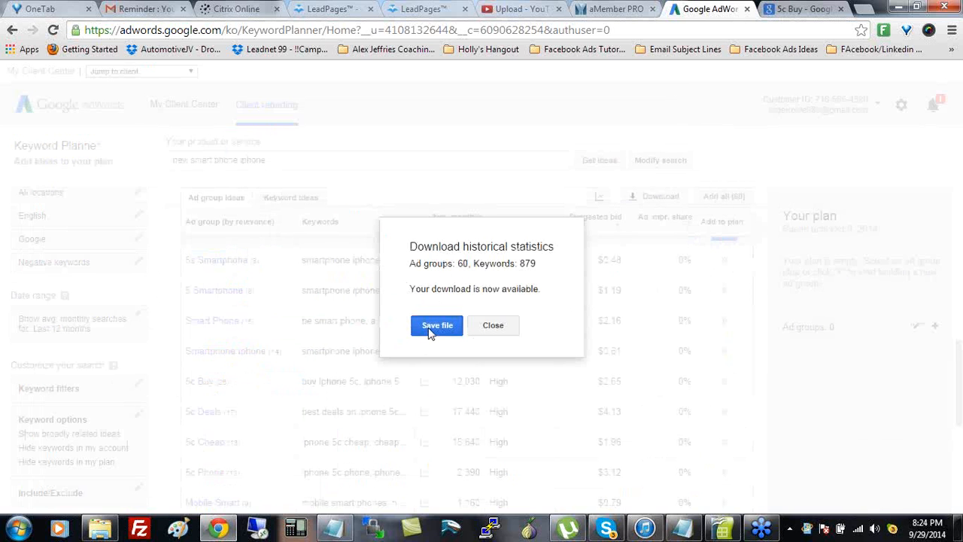
click(431, 330)
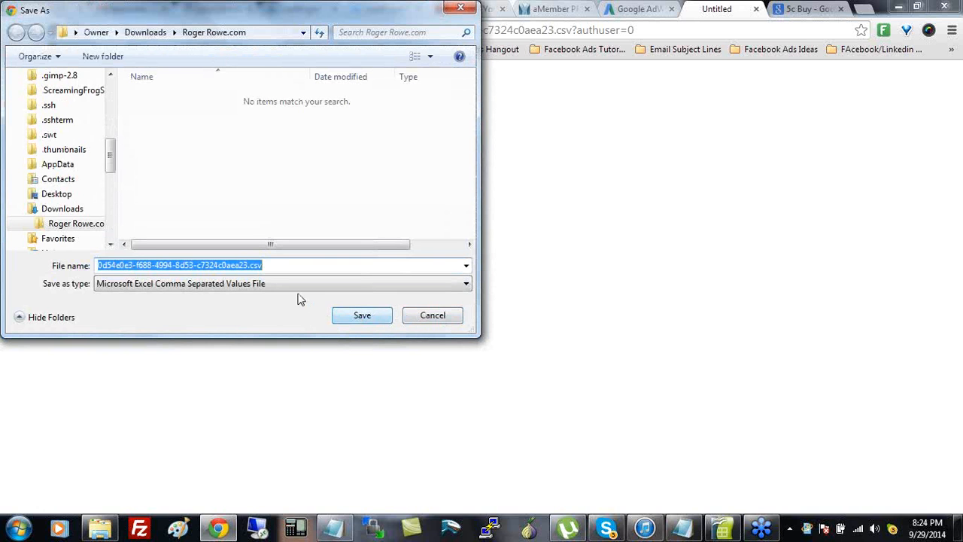
Save the CSV file as "iphone smartphone keywords" in the Churn and Burn folder within Downloads
text(i)
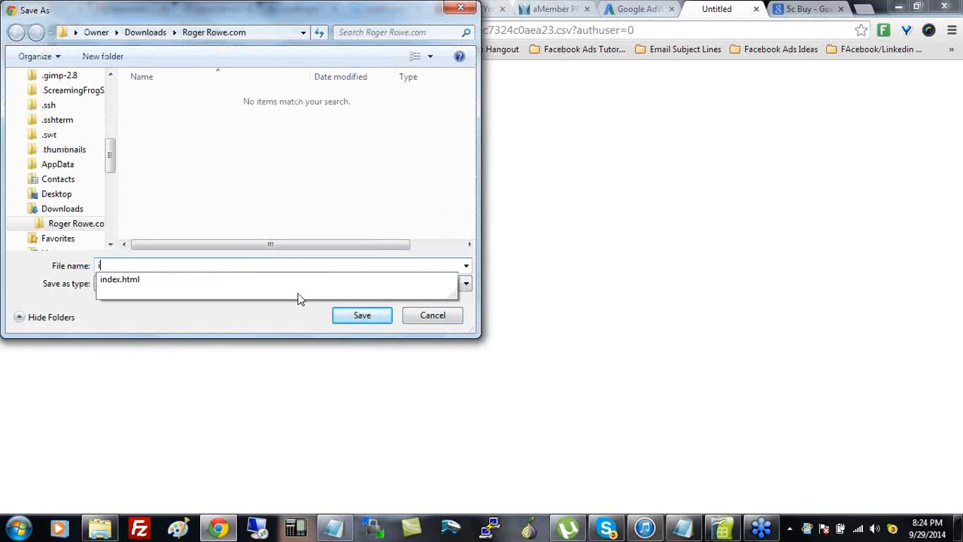
text(phone smart)
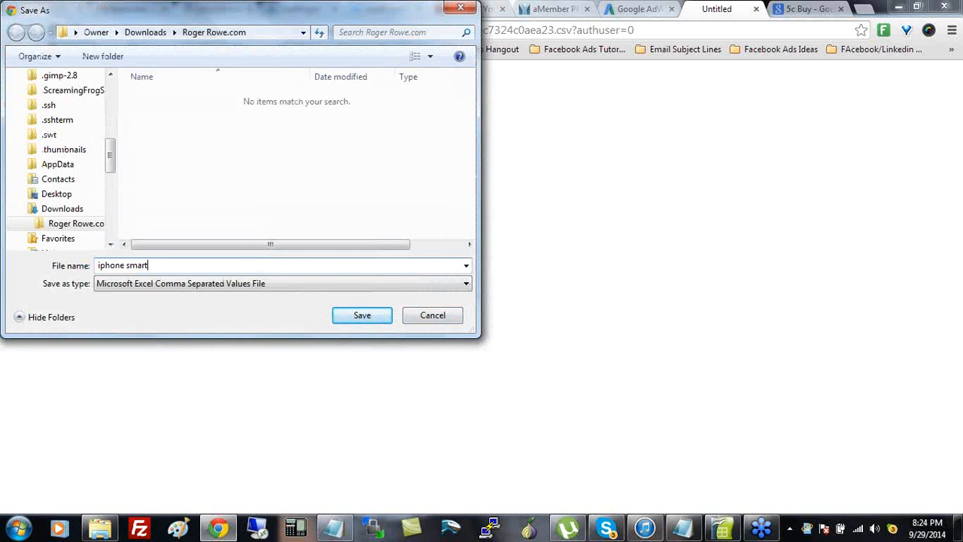
text(phone keywords)
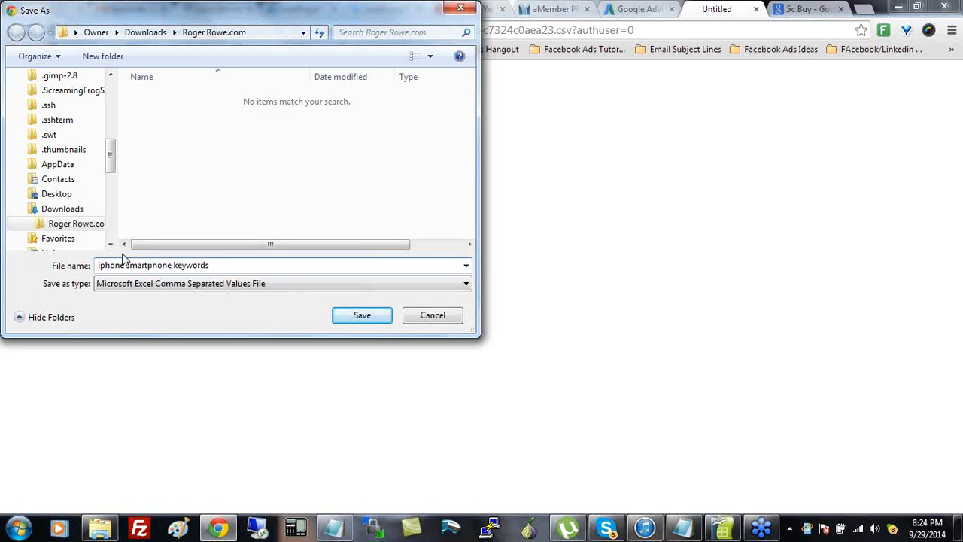
click(150, 33)
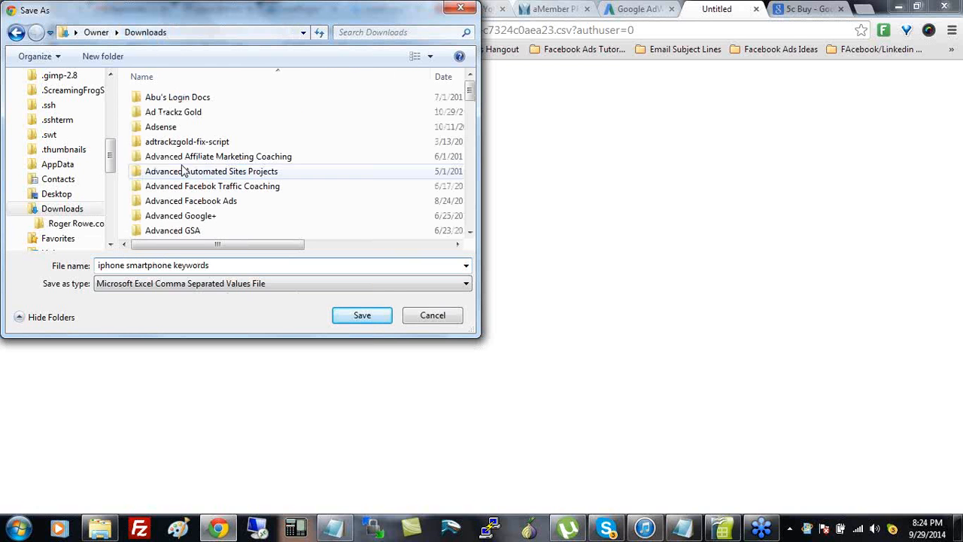
click(185, 172)
scroll(198, 183, down, 9)
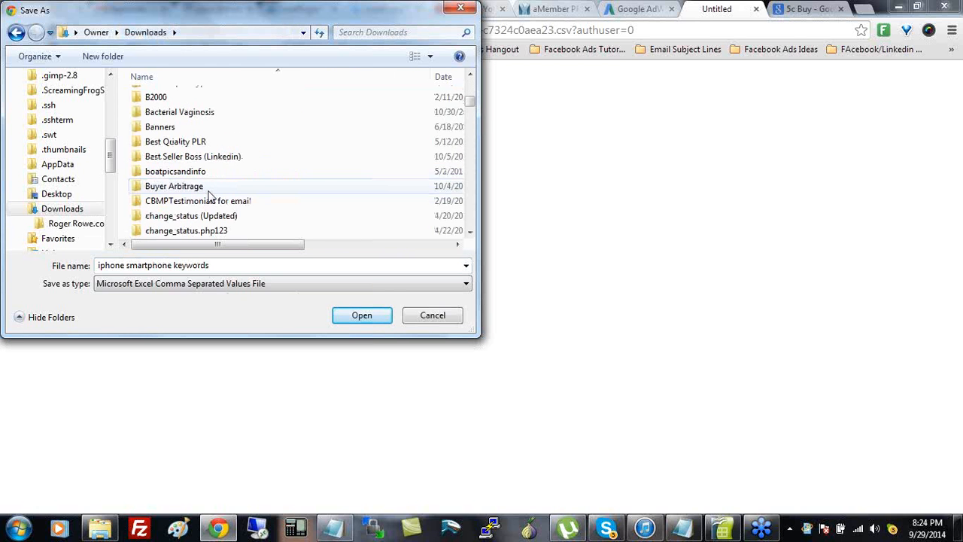
scroll(211, 195, down, 2)
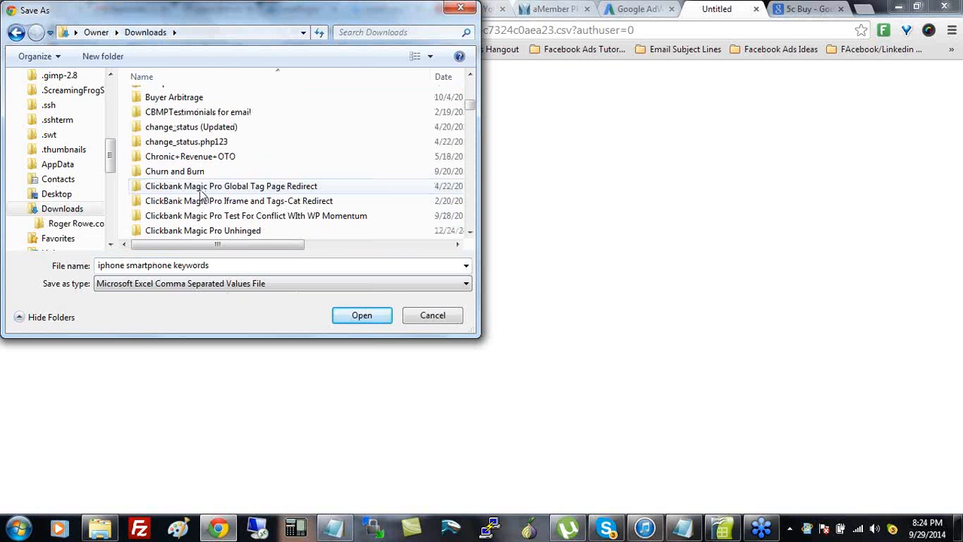
double_click(181, 172)
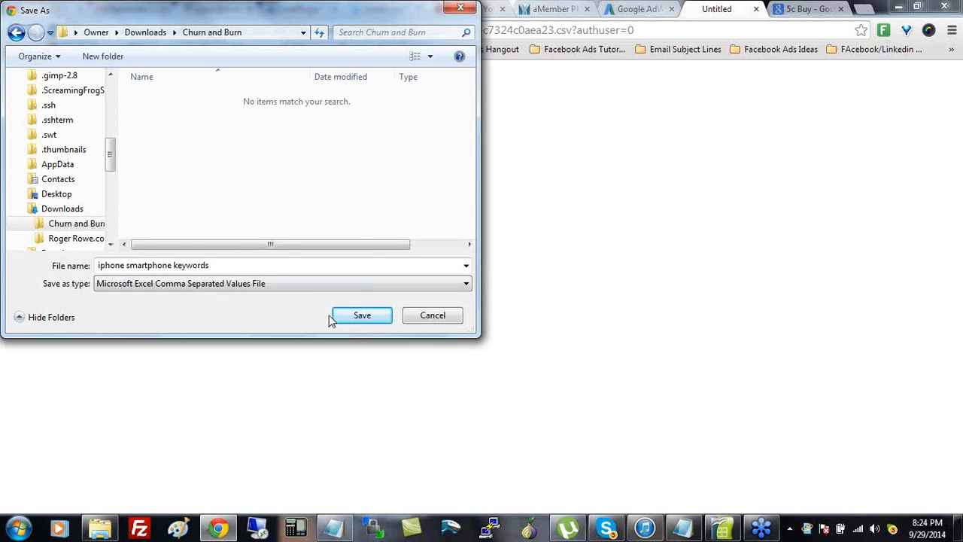
click(335, 316)
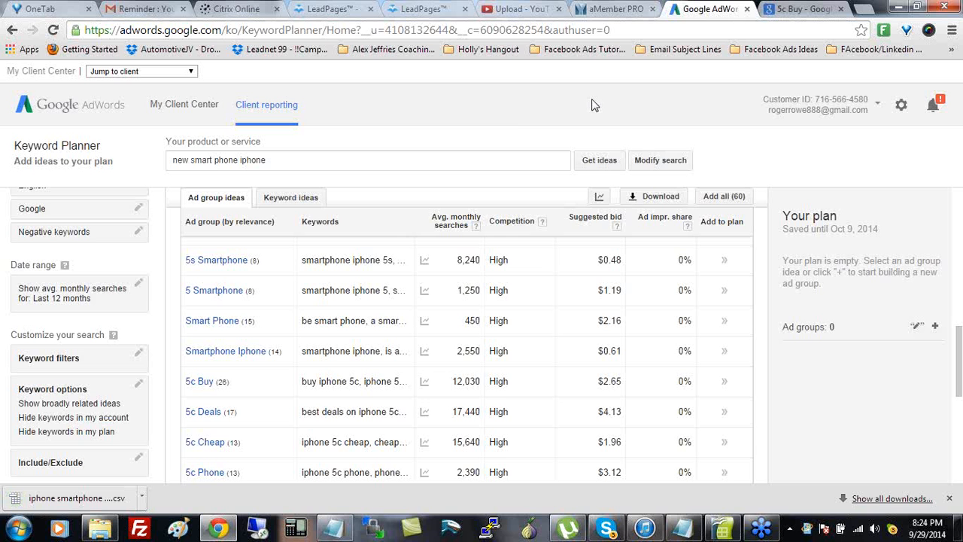
Close the Keyword Planner and "5c Buy" search tabs and open the downloaded keyword CSV in OpenOffice Calc, accepting the Unicode, tab- and semicolon-separated import settings
click(748, 10)
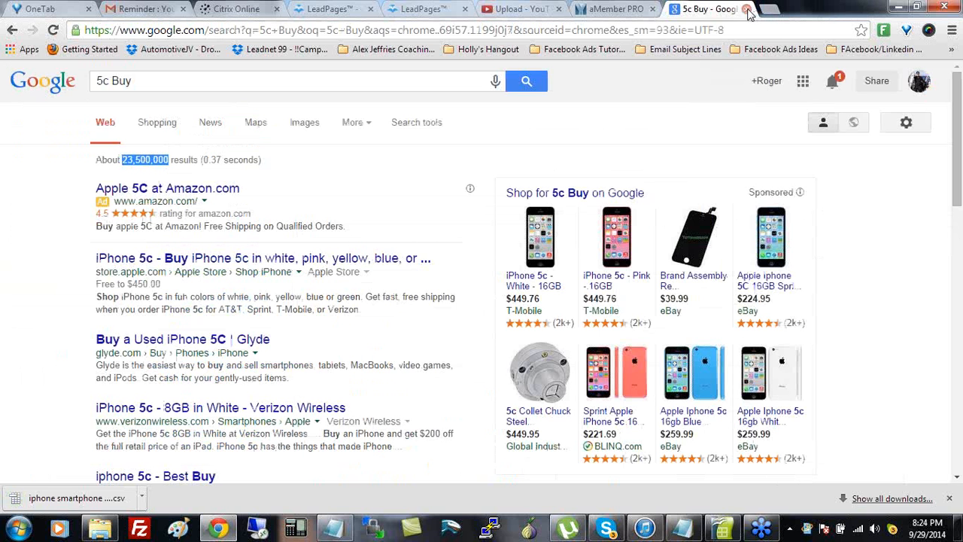
click(748, 10)
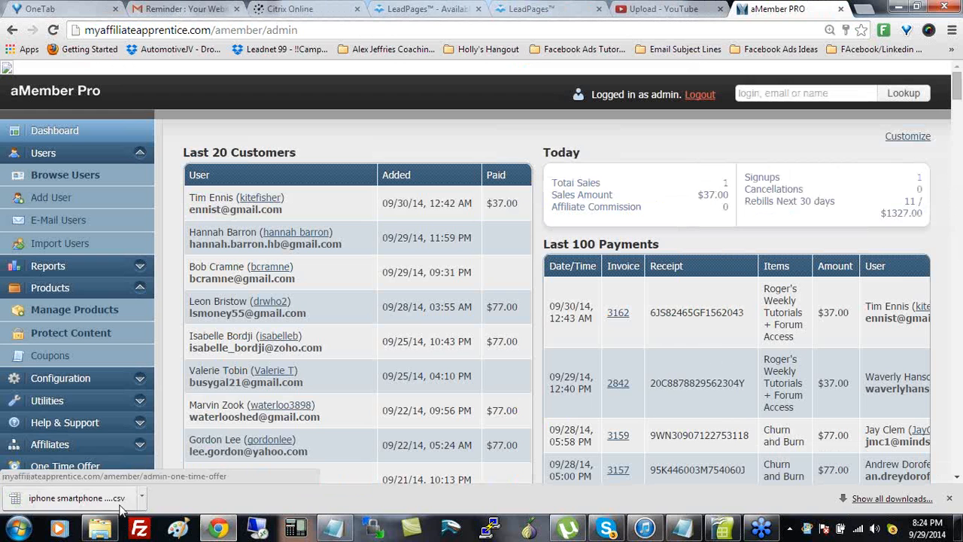
mouse_move(101, 521)
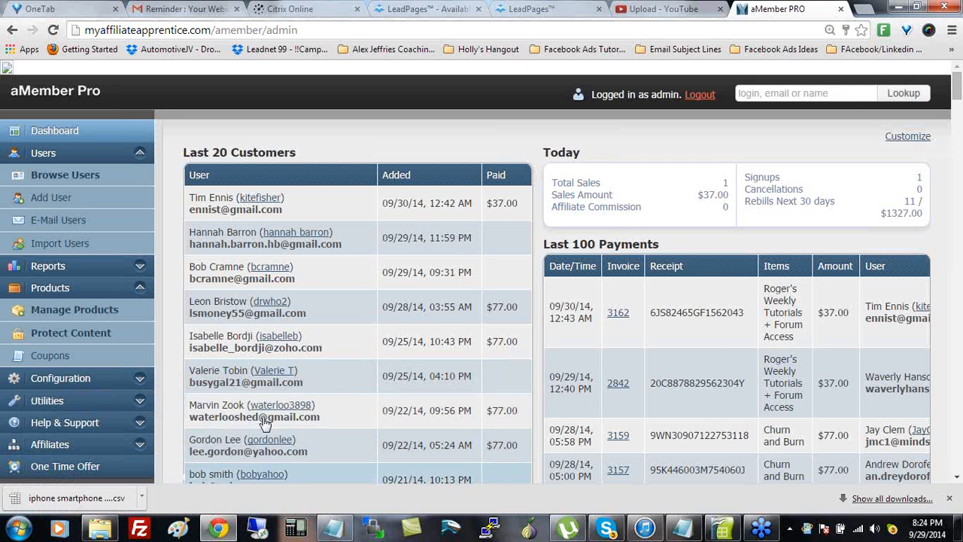
click(141, 498)
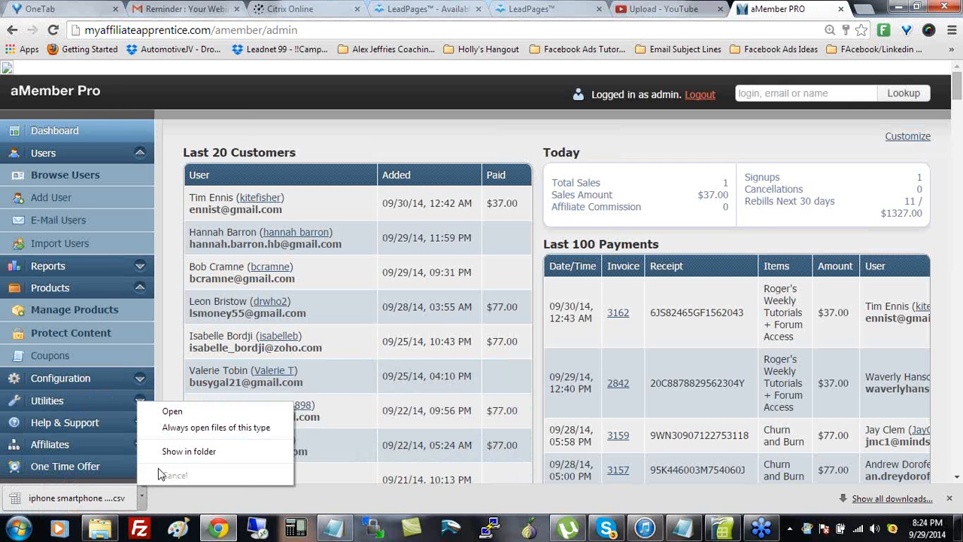
click(170, 413)
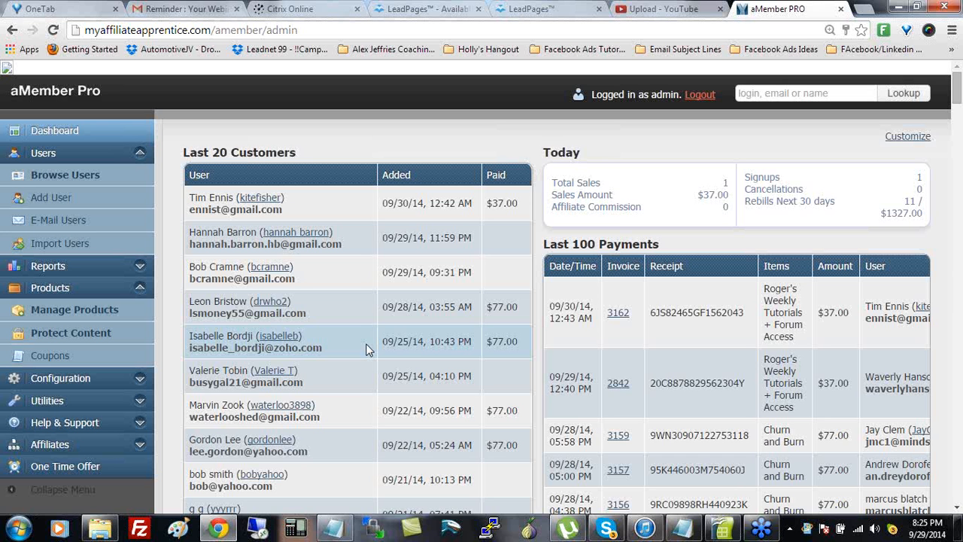
mouse_move(725, 531)
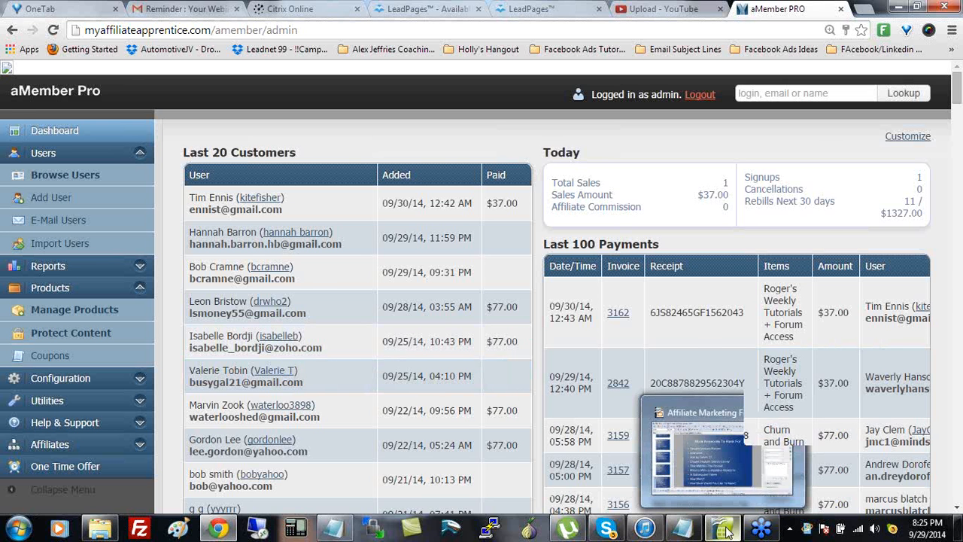
click(721, 459)
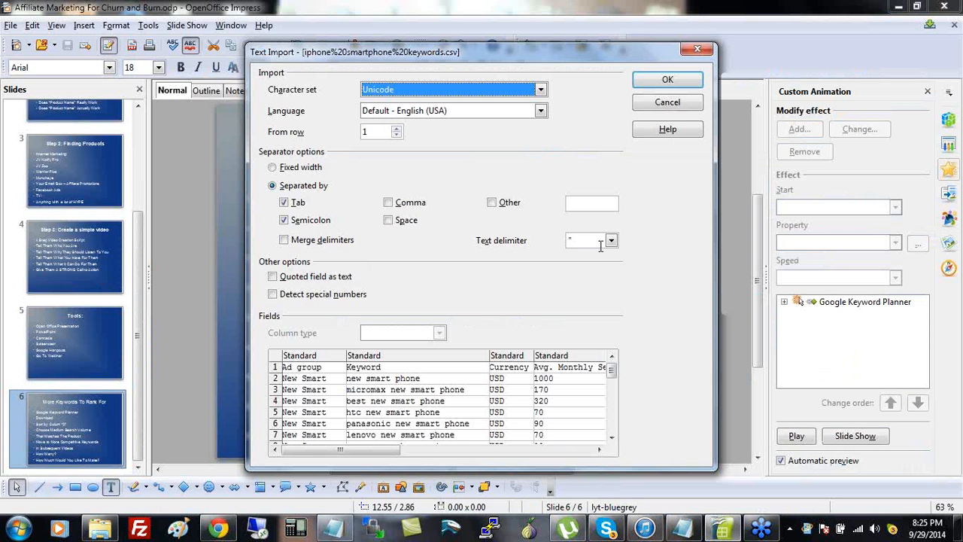
click(677, 80)
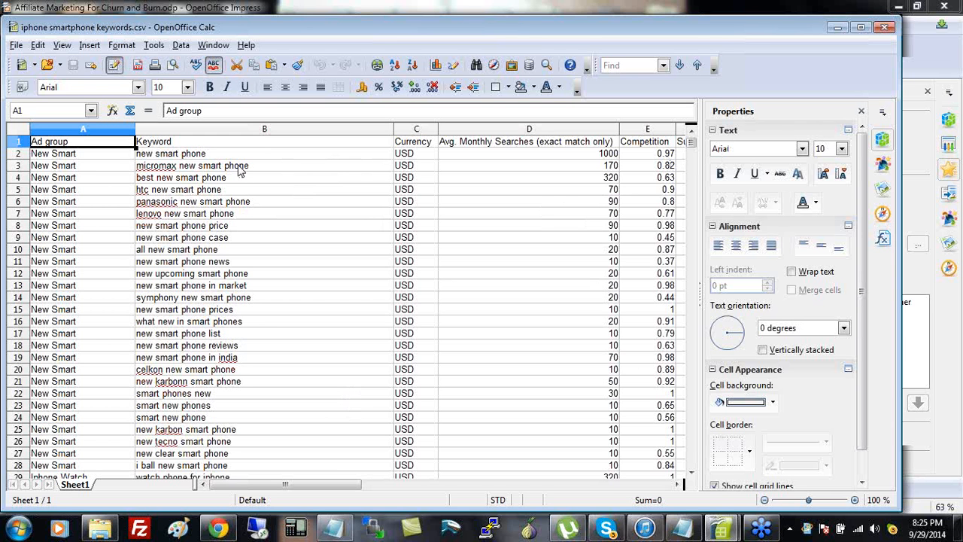
Undock the Properties sidebar from the spreadsheet window and close it so more columns fit
click(172, 170)
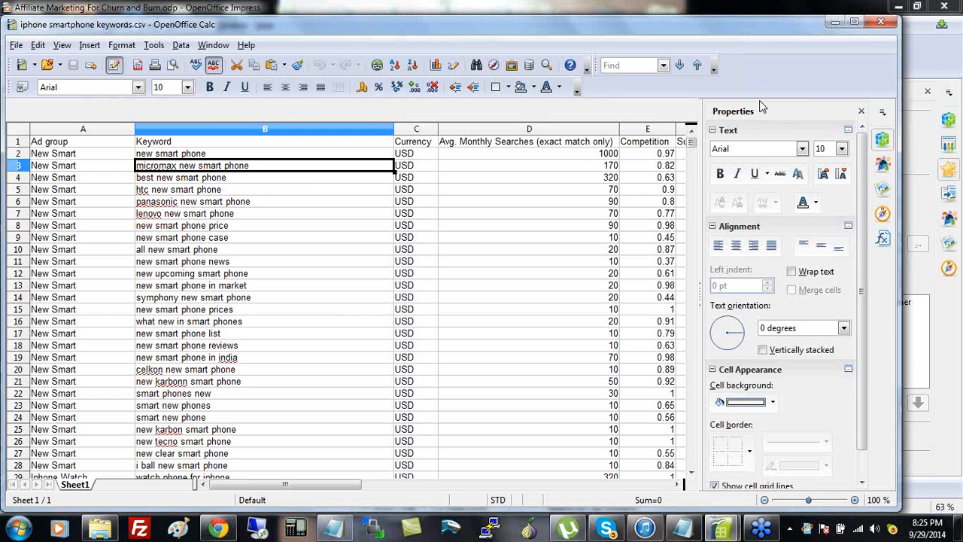
drag(761, 104, 808, 66)
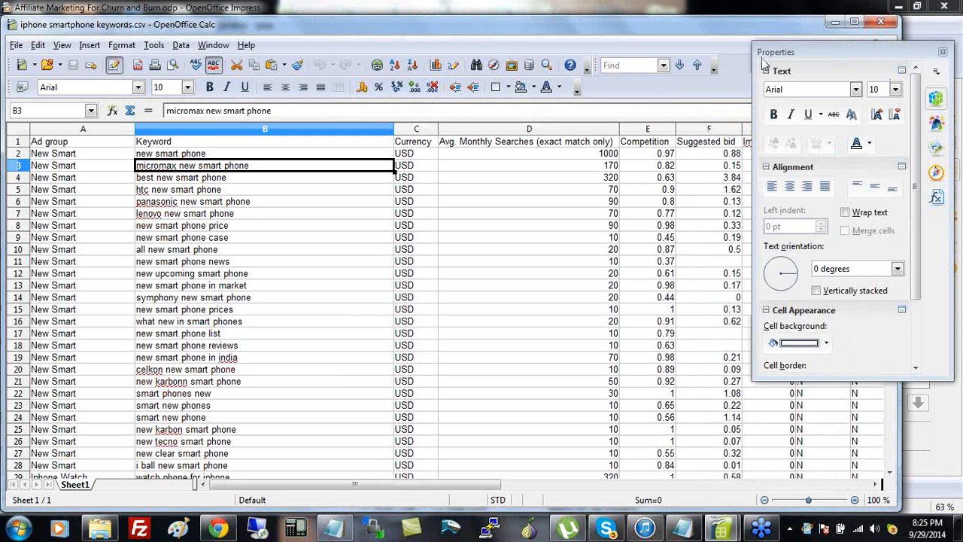
click(941, 53)
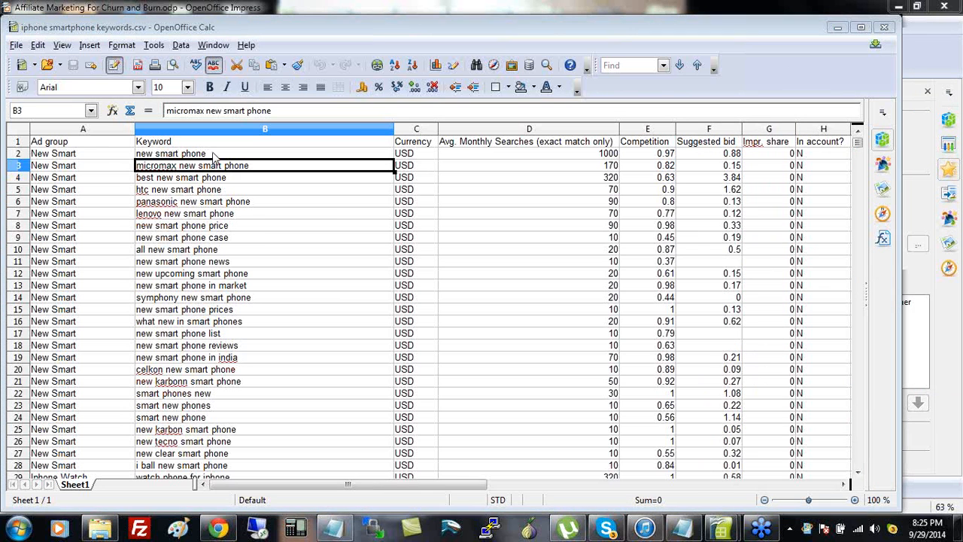
Select the keyword data in A2:H801 and sort it by column D, average monthly searches, in descending order
drag(125, 155, 566, 156)
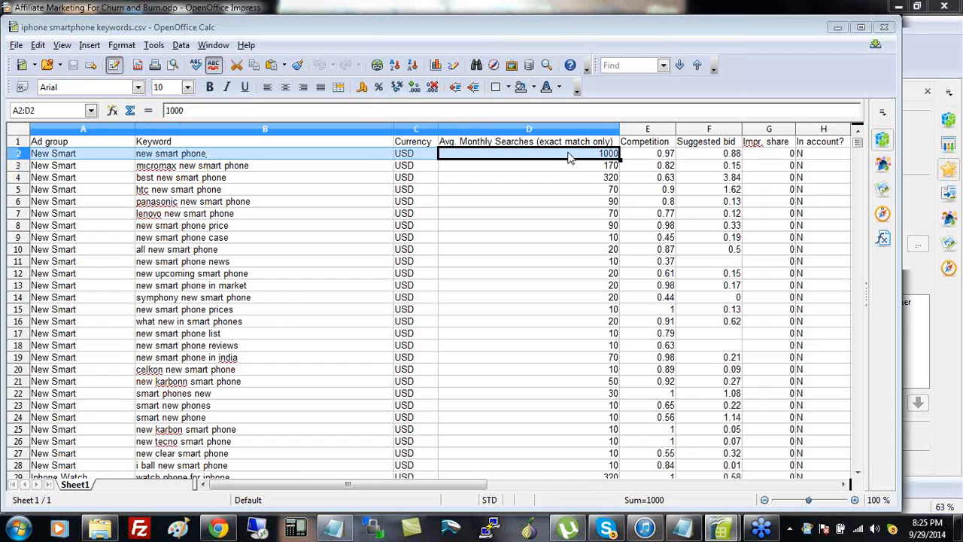
drag(569, 156, 830, 239)
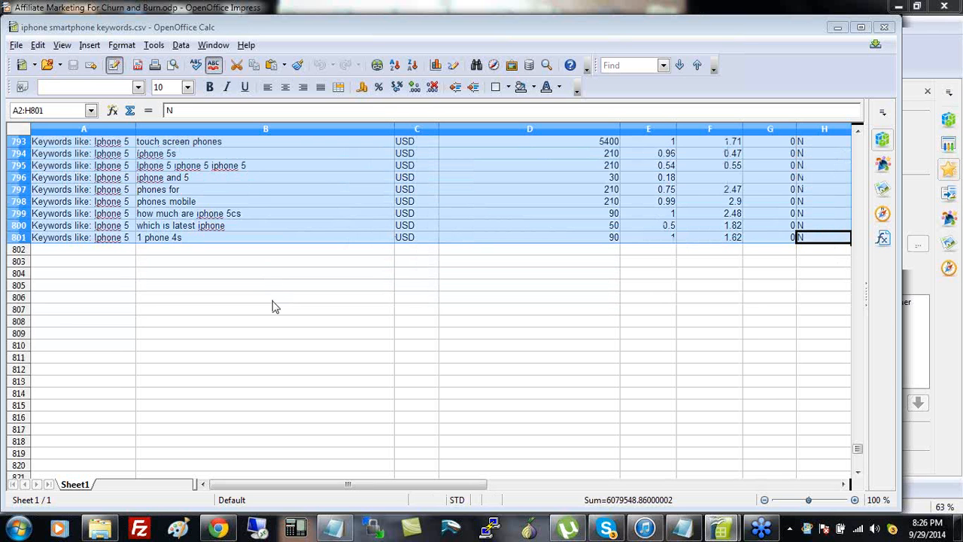
click(181, 46)
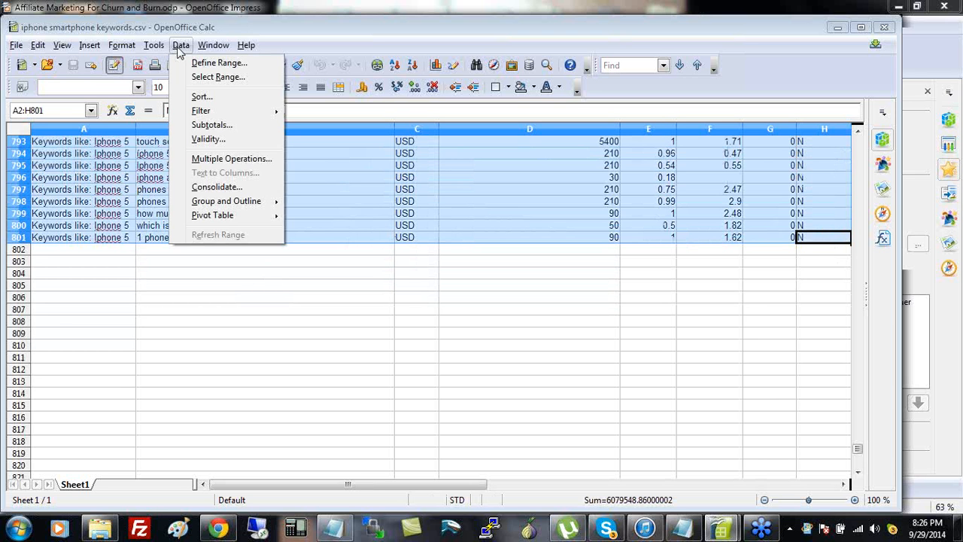
click(201, 97)
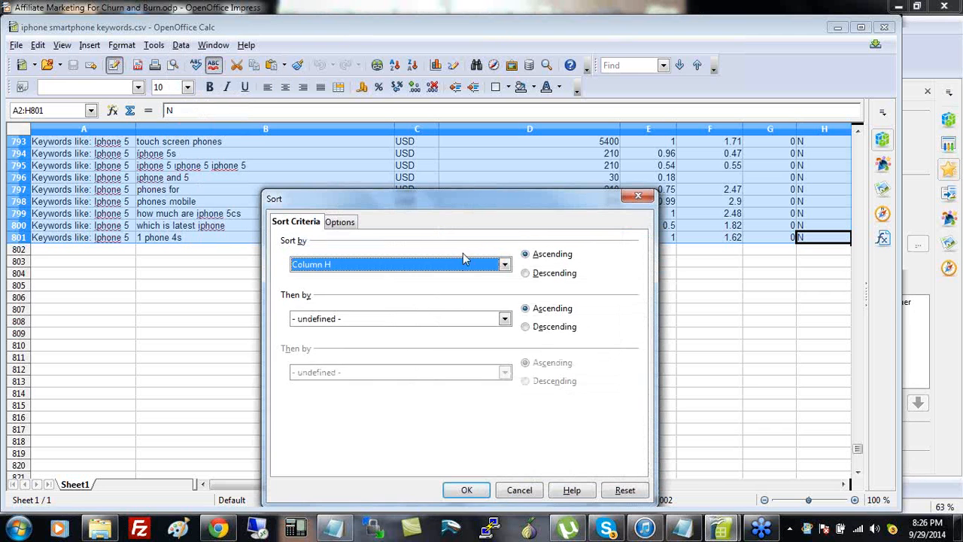
click(504, 264)
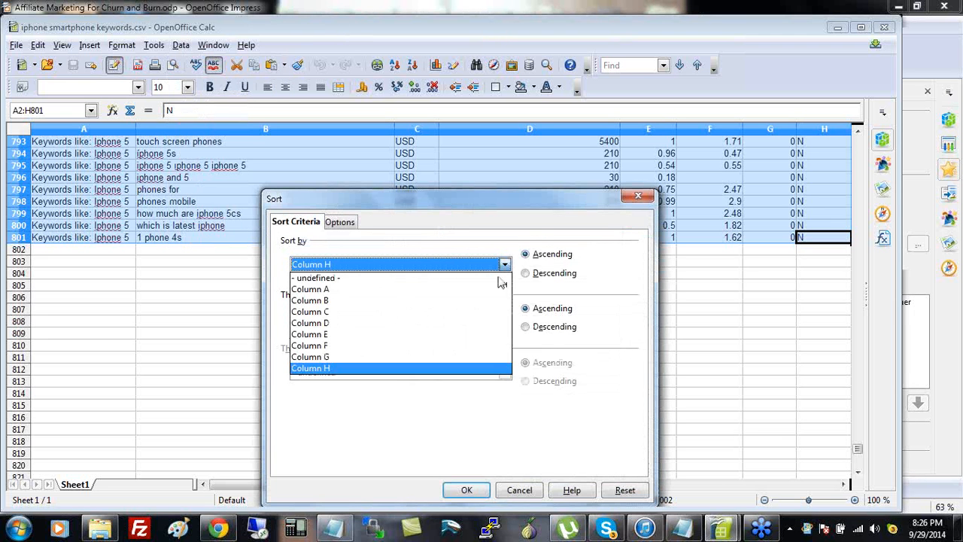
click(467, 323)
click(526, 274)
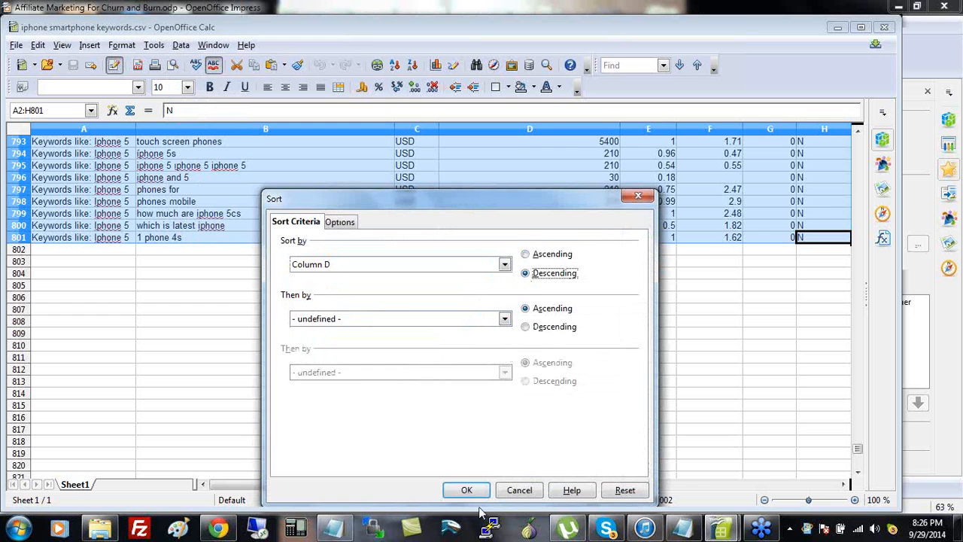
click(464, 490)
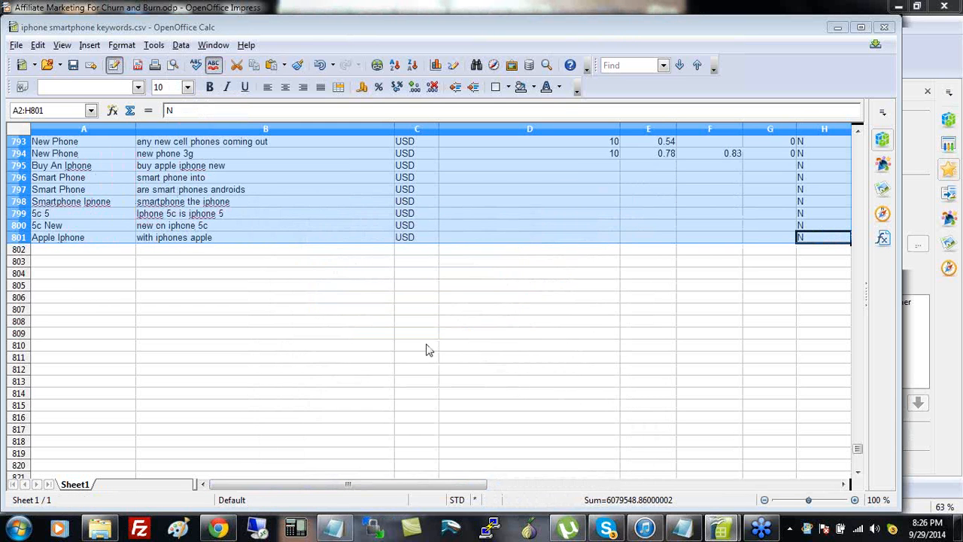
Examine the highest-volume keywords at the start of the sorted sheet, highlighting the "mobile phone reviews" row through its monthly searches
scroll(515, 224, up, 7)
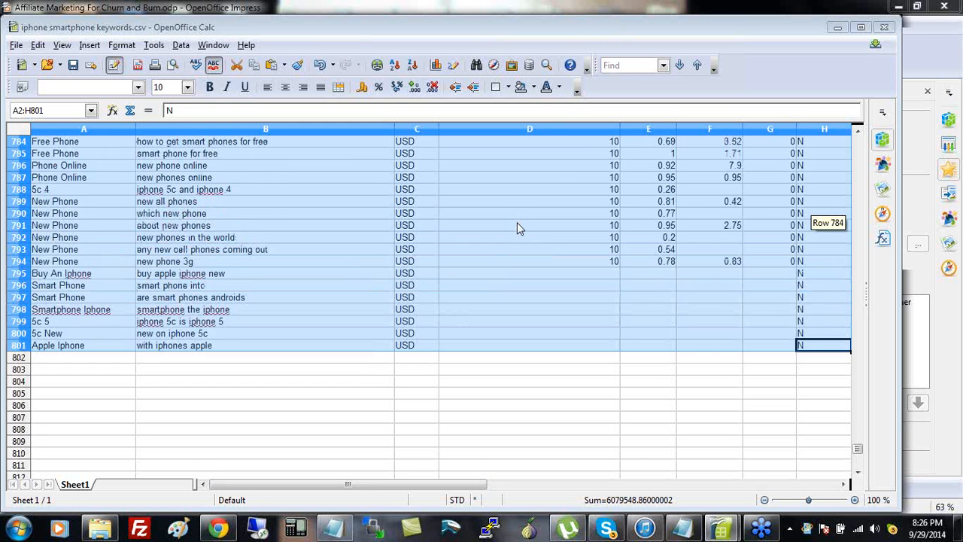
click(859, 155)
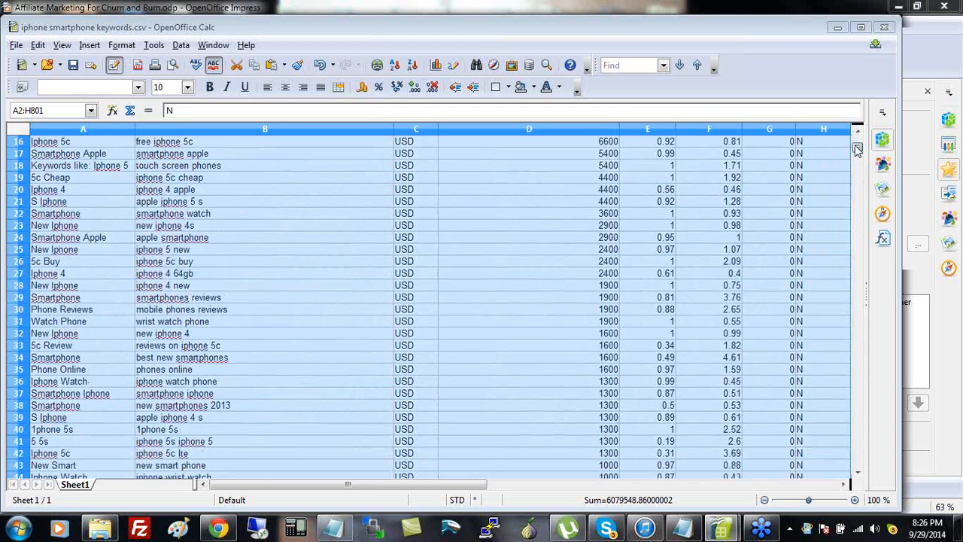
drag(857, 151, 858, 141)
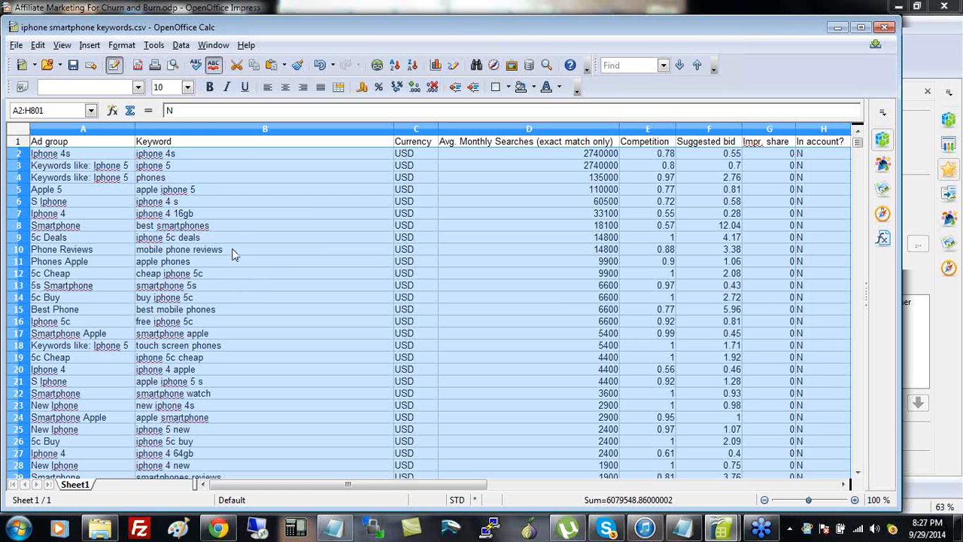
click(575, 251)
drag(377, 252, 452, 253)
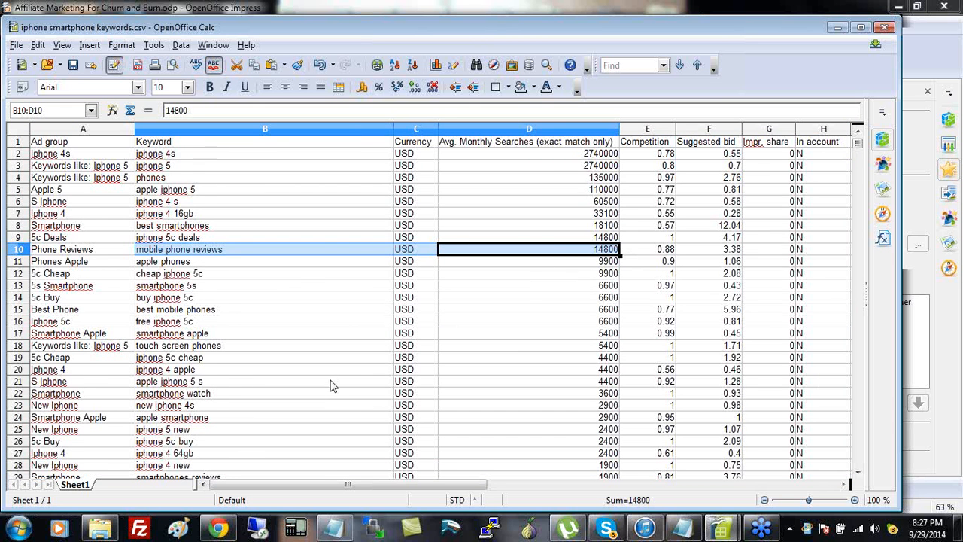
Review keyword candidates from "best mobile phones" to "smartphone watch" and check the competition for "iphone 4 apple"
scroll(332, 377, down, 2)
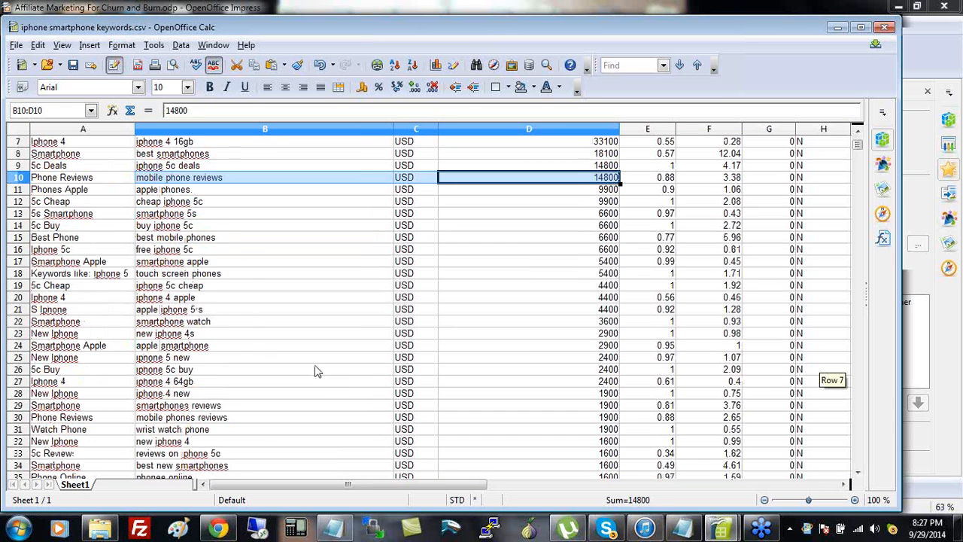
click(233, 238)
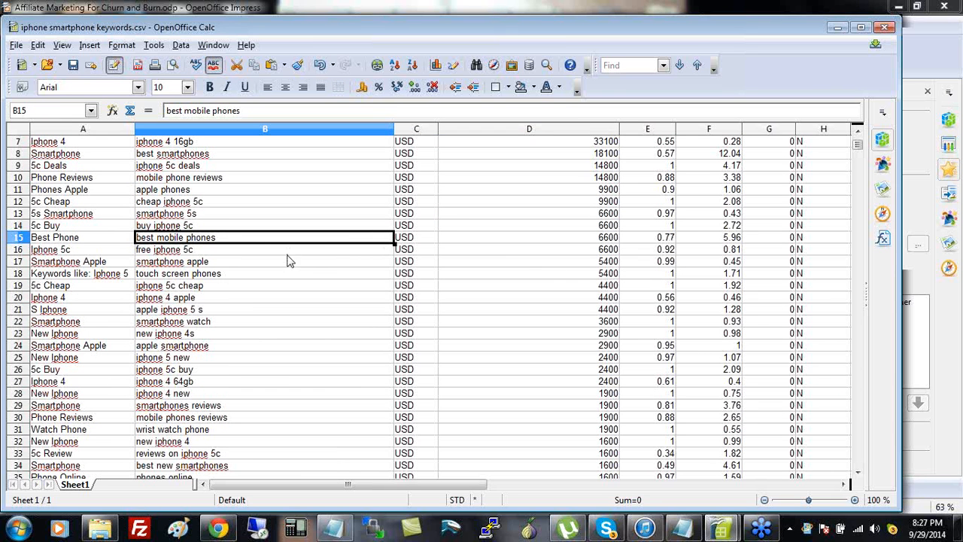
key(Down)
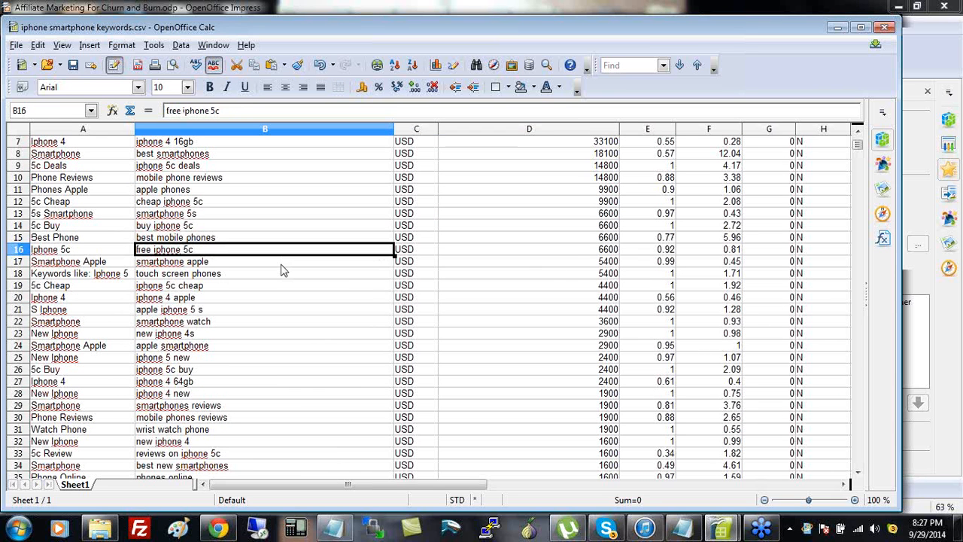
key(Down)
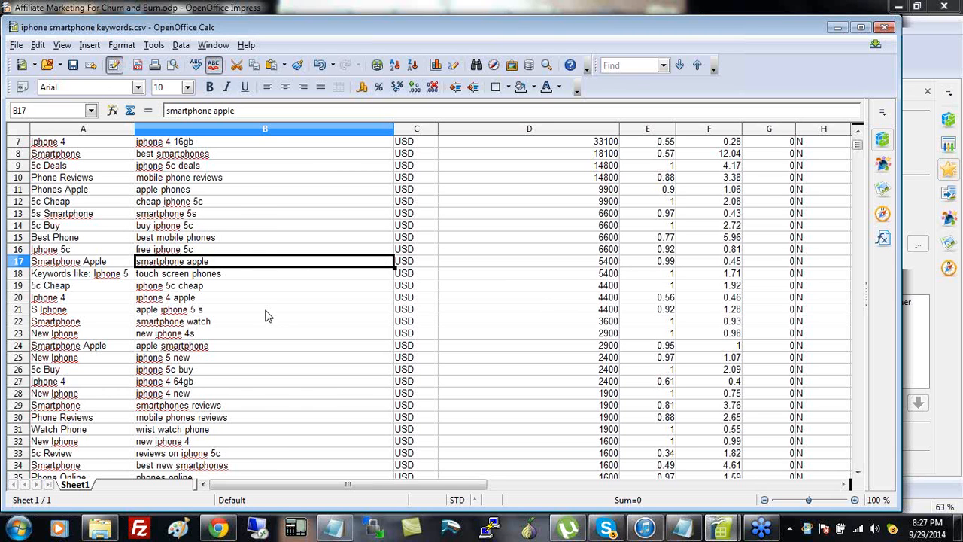
click(238, 323)
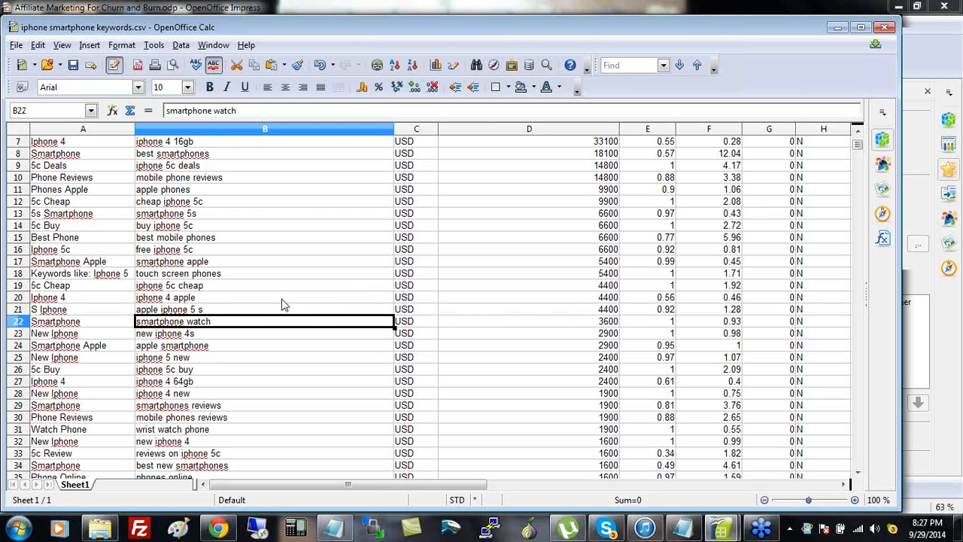
click(255, 300)
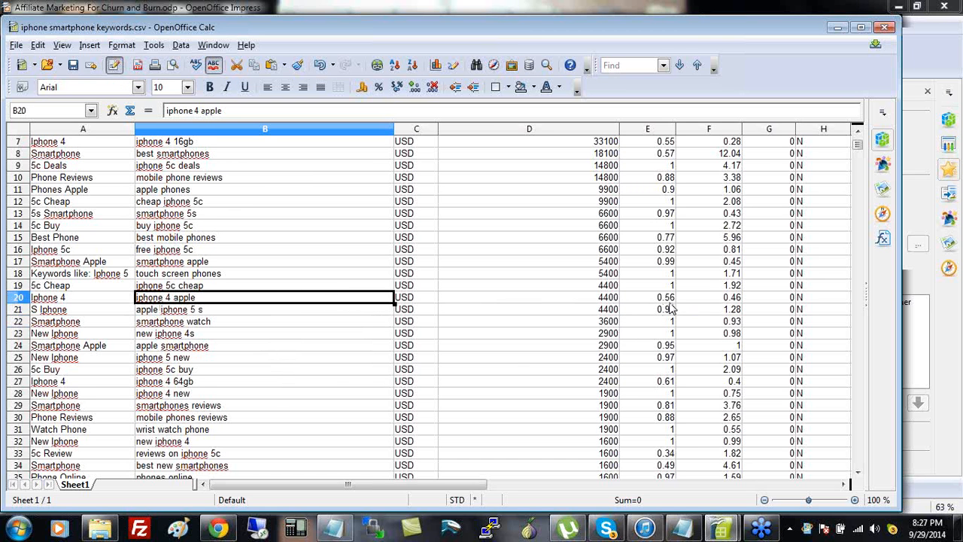
Compare monthly searches and competition for lower-volume keywords such as "iphone 5c buy", "smartphones reviews", "wrist watch phone" and "best new smartphones"
scroll(354, 385, down, 4)
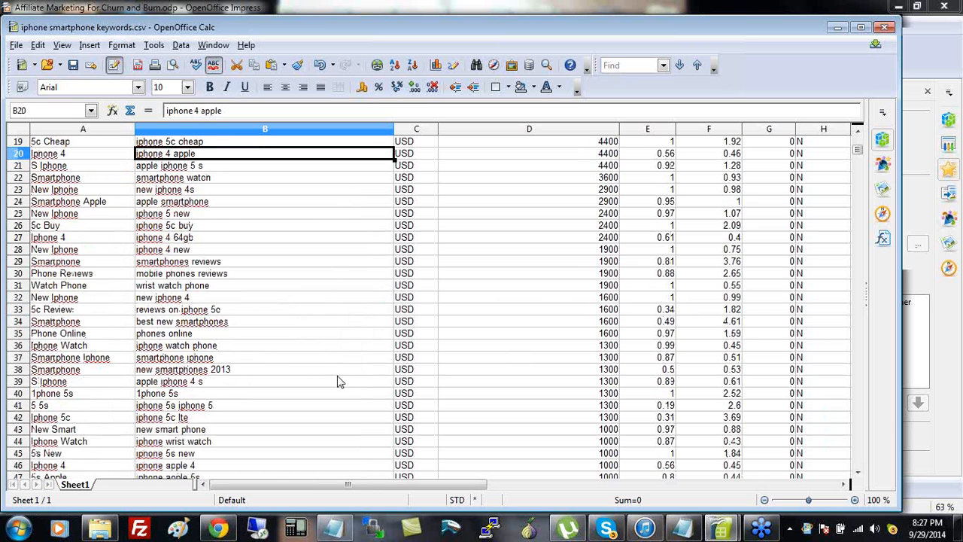
click(230, 230)
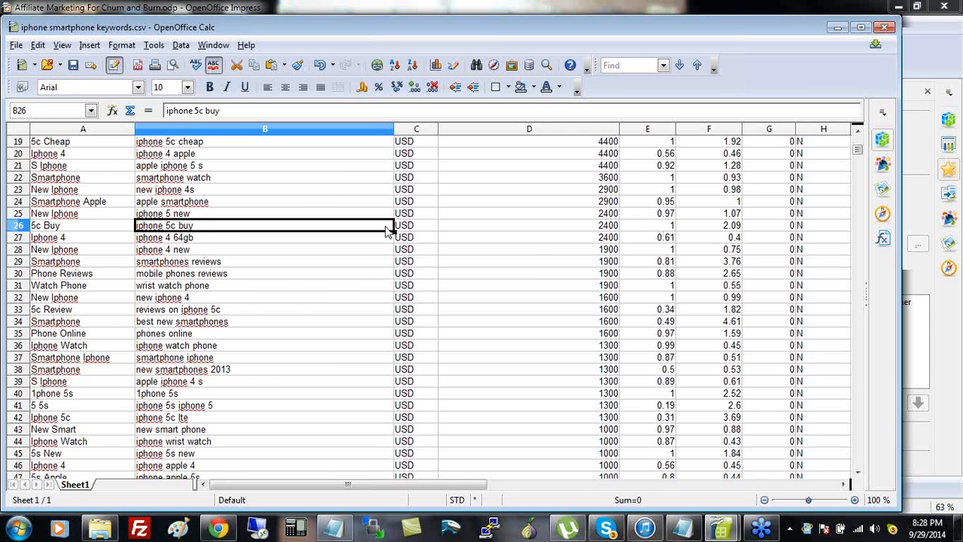
drag(260, 265, 666, 264)
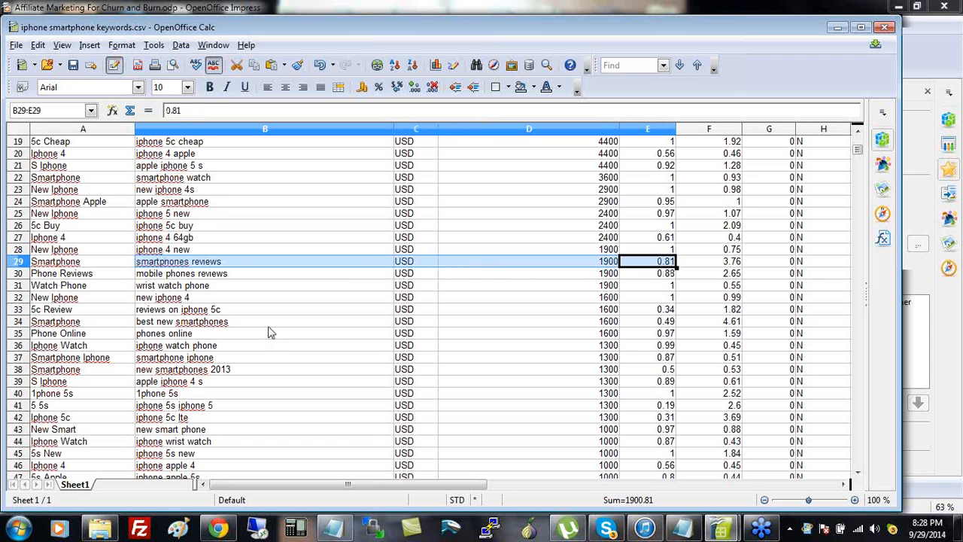
click(257, 288)
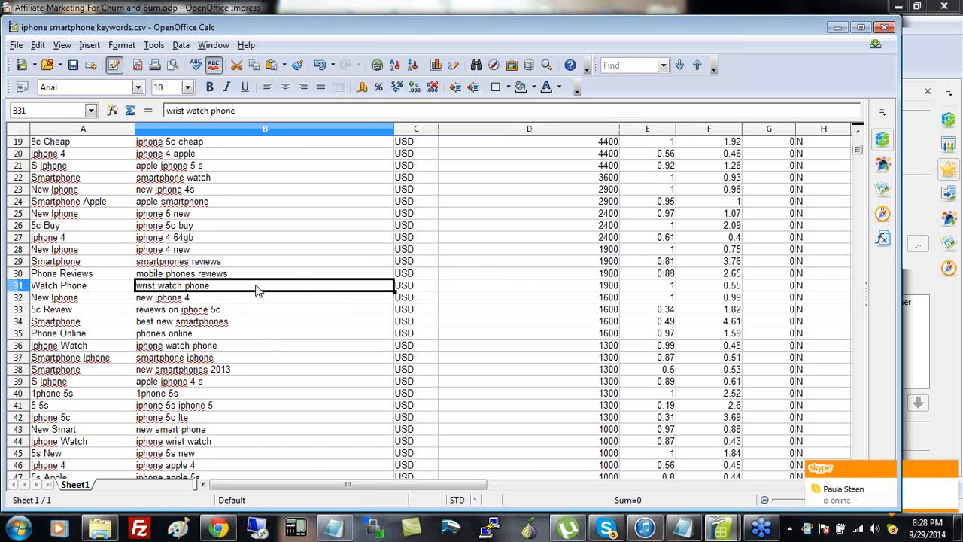
drag(257, 291, 632, 290)
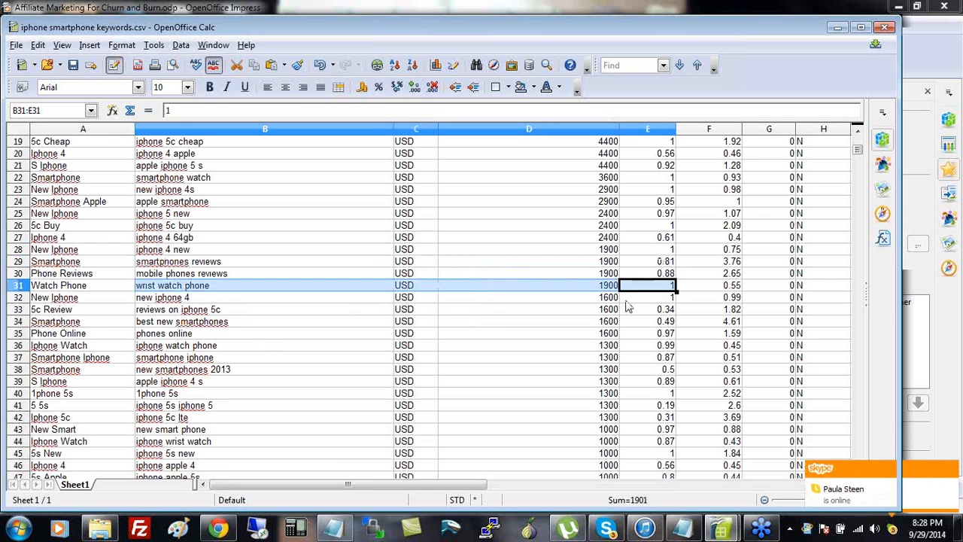
scroll(362, 392, down, 1)
scroll(361, 392, down, 1)
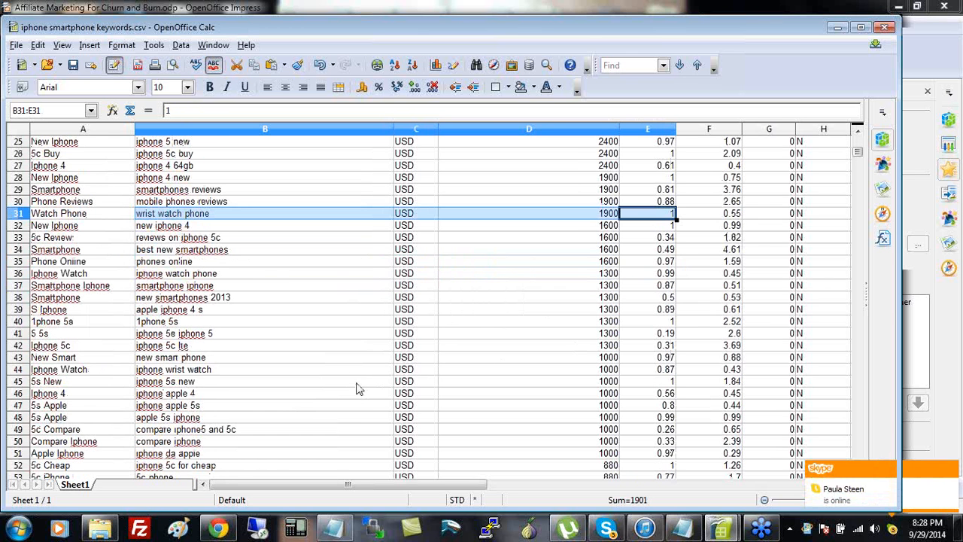
drag(265, 255, 658, 260)
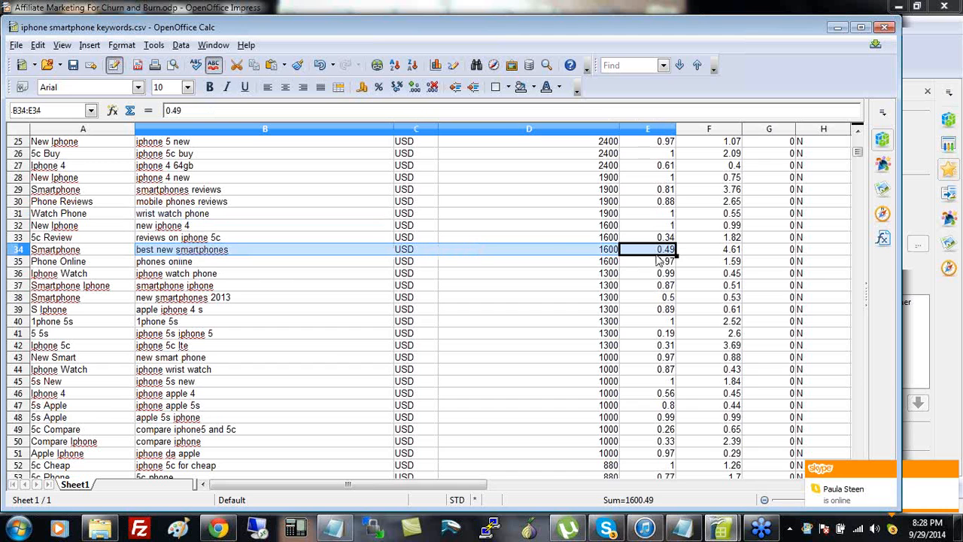